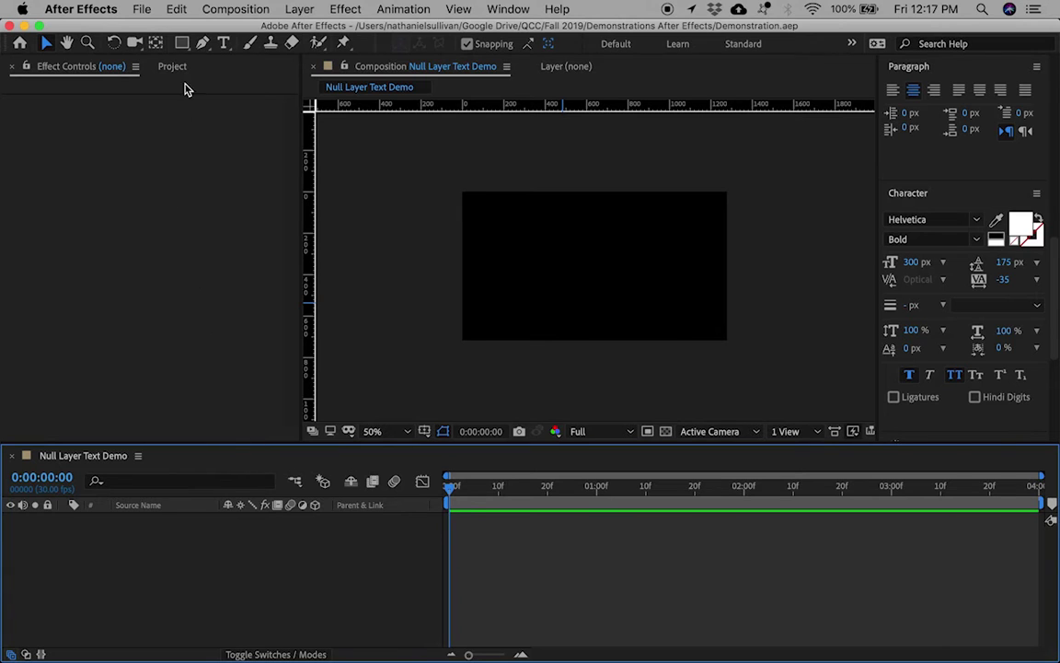
- Create a new text layer in the composition reading "Animating"
left_click(299, 10)
mouse_move(322, 25)
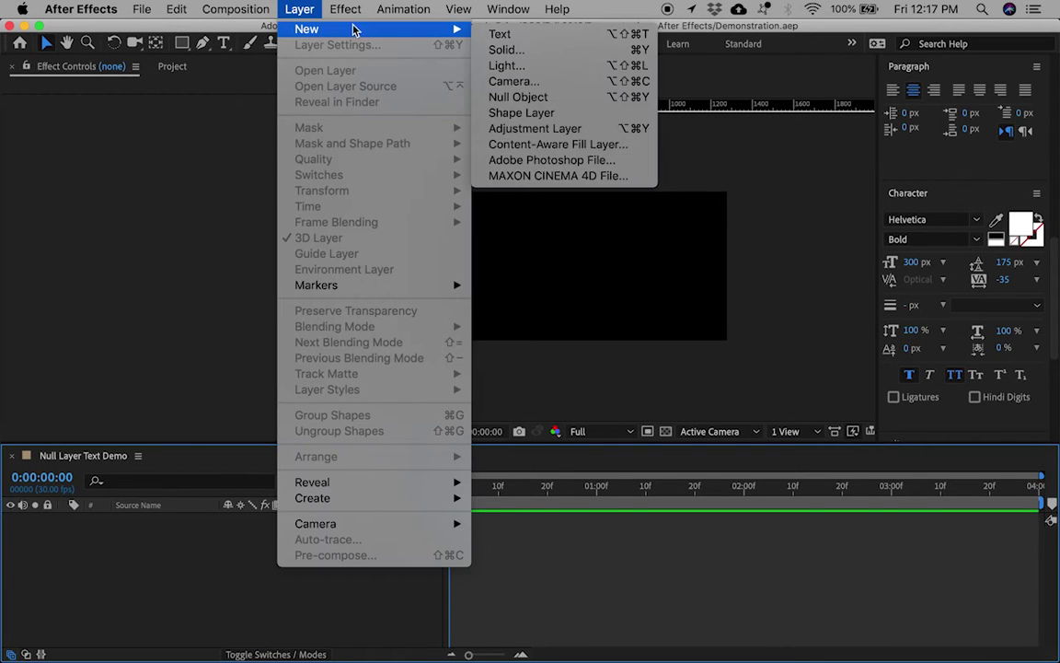
left_click(561, 37)
type("Animating")
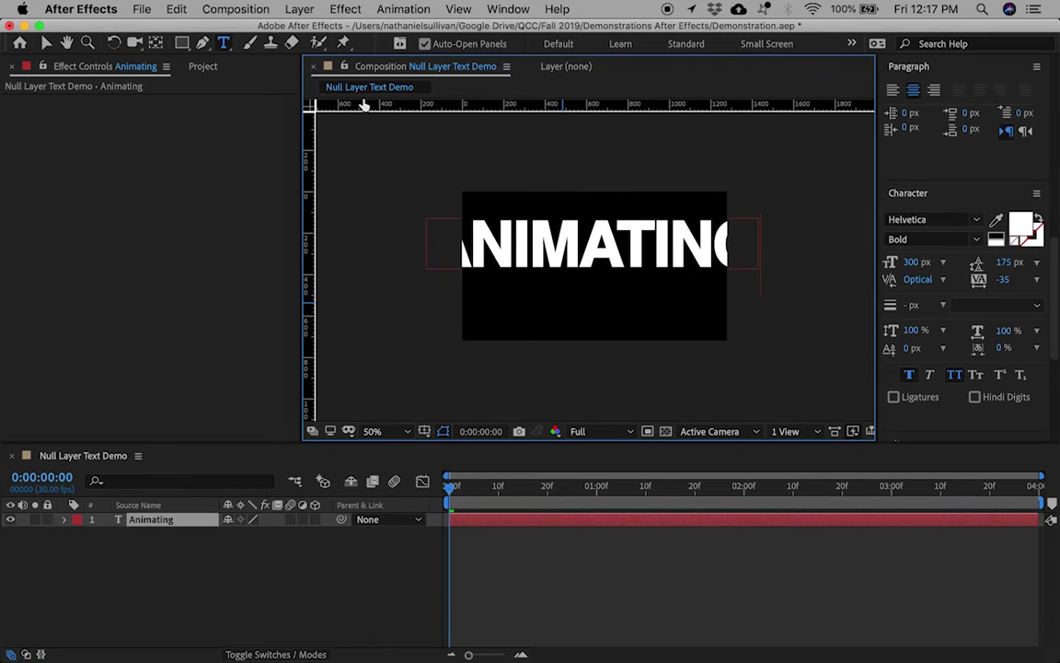
- Make two copies of the Animating text layer and change their wording to "text" and "is"
left_click(164, 521)
key("super+d")
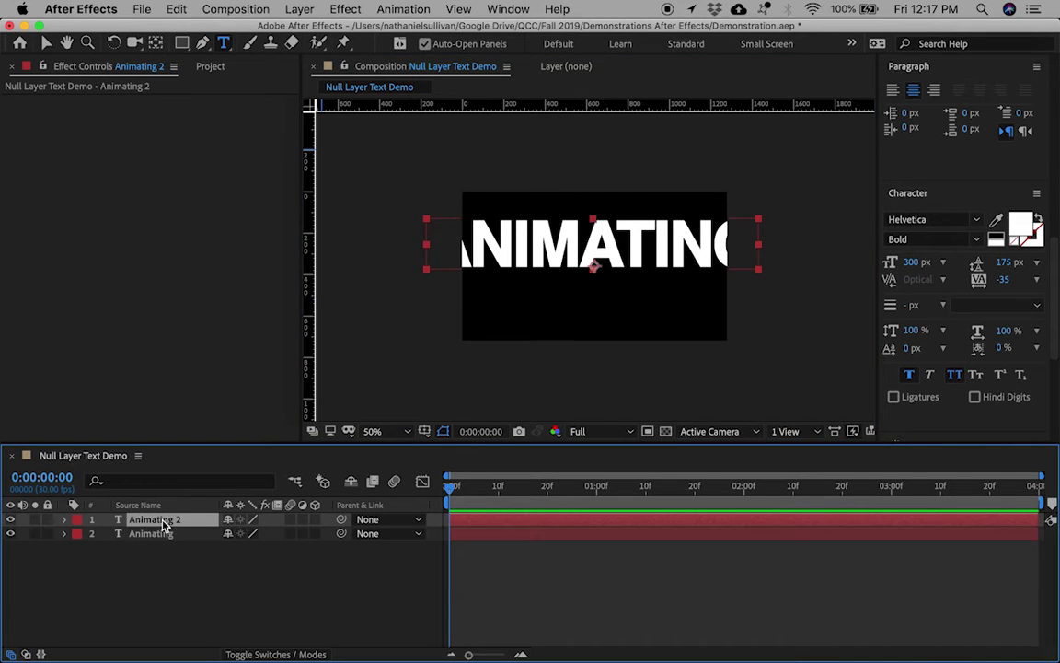
type("text")
left_click(145, 524)
key("super+d")
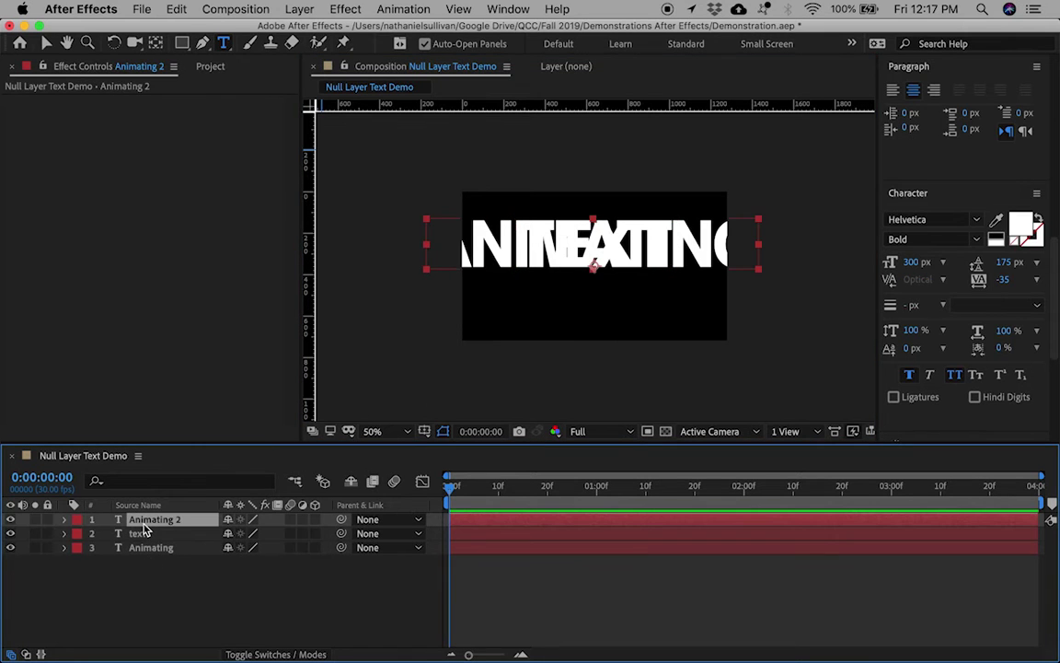
double_click(143, 523)
type("is")
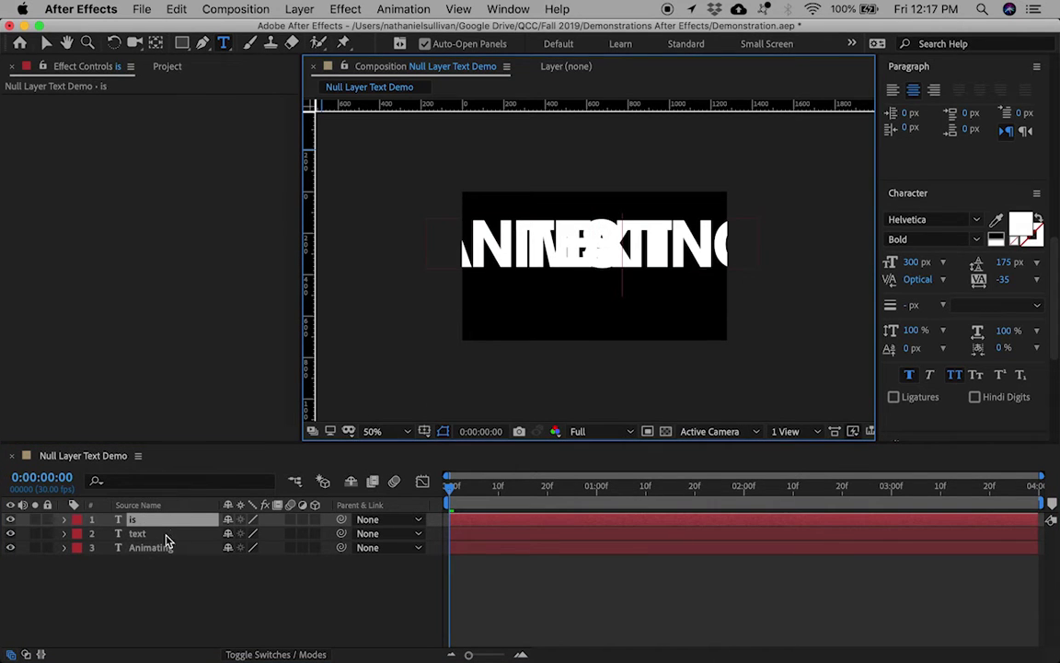
- Add one more copy of the Animating layer at the top of the stack and change its wording to "fun"
left_click(129, 588)
key("super+v")
double_click(137, 520)
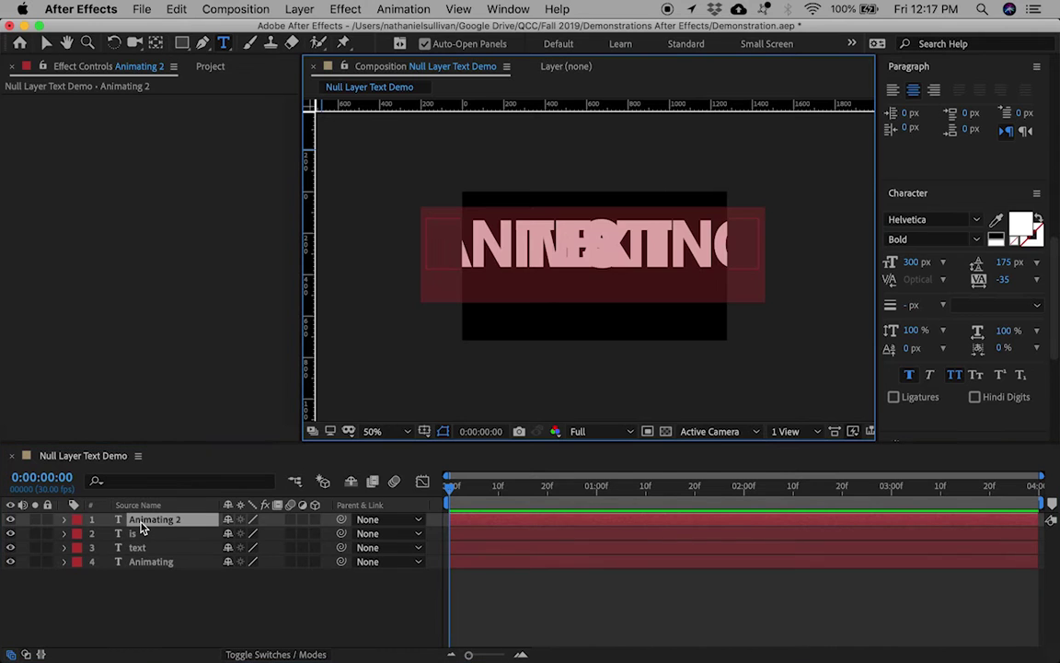
type("fun")
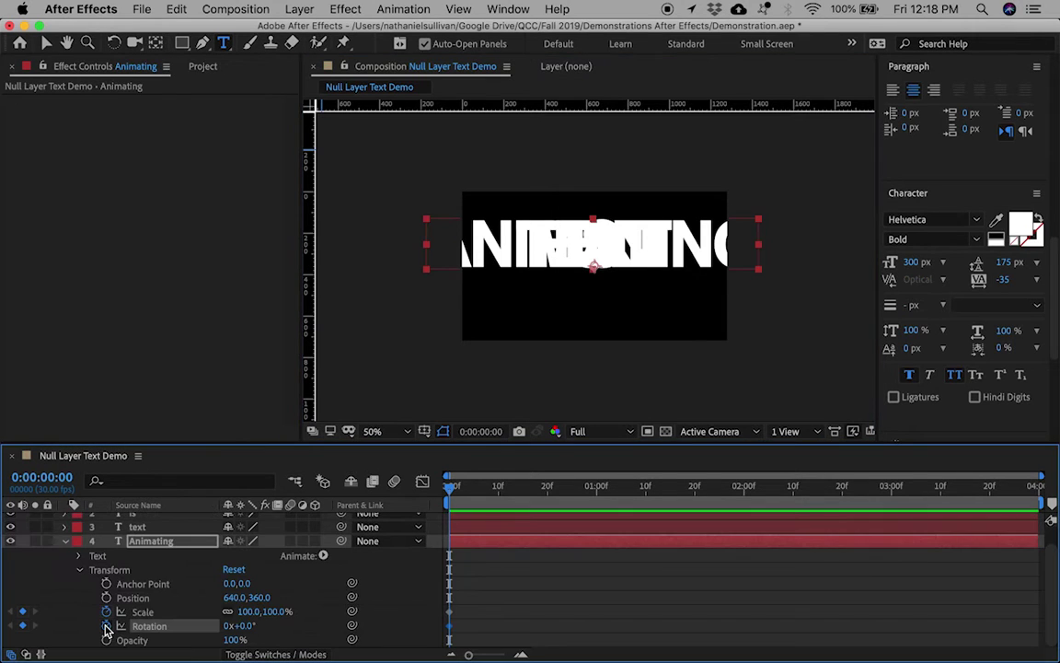
- Show only the Animating layer's keyframed properties, hide the other three text layers and set its rotation to -90°
key("u")
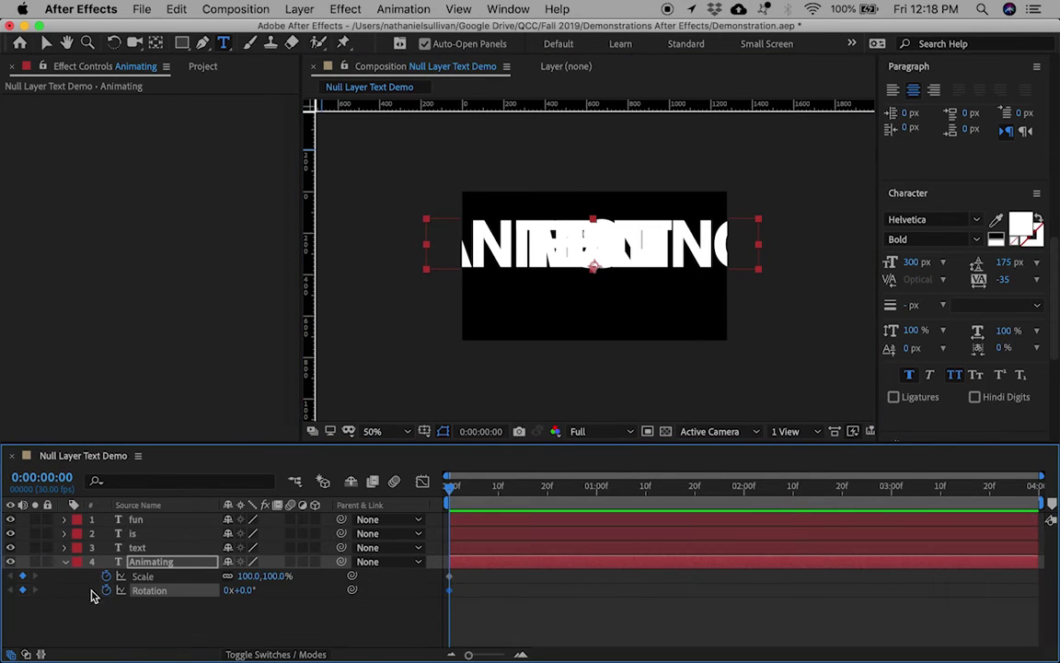
left_click_drag(10, 547, 9, 521)
left_click(241, 591)
type("-90")
key("Return")
- Scale the Animating layer to 40% and place it at position 195, 360
left_click_drag(246, 577, 103, 576)
key("p")
left_click_drag(235, 575, 107, 576)
- Make the text layer visible and nudge it left so TEXT sits close beside the vertical ANIMATING word
left_click(10, 547)
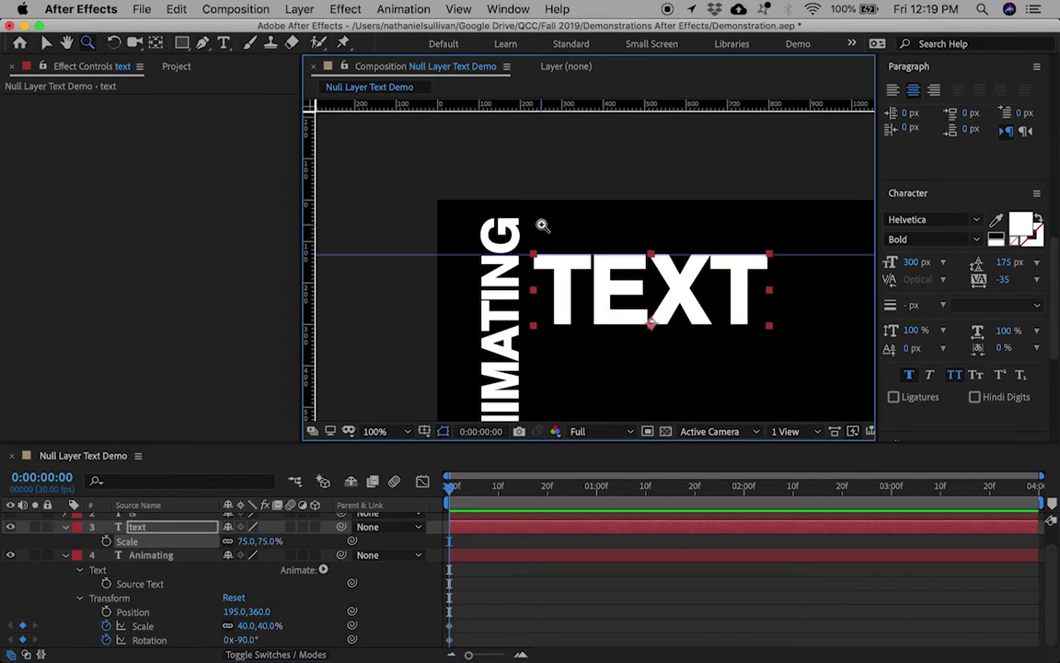
left_click(601, 265)
key("Left")
key("Left")
key("Left")
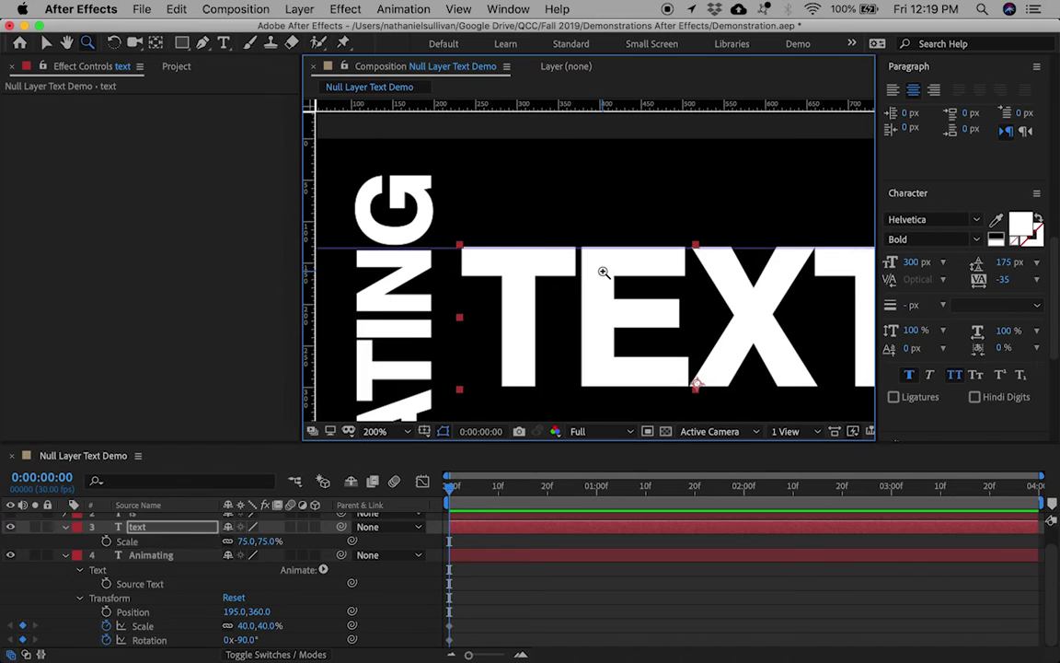
key("Left")
key("Left")
key("Left")
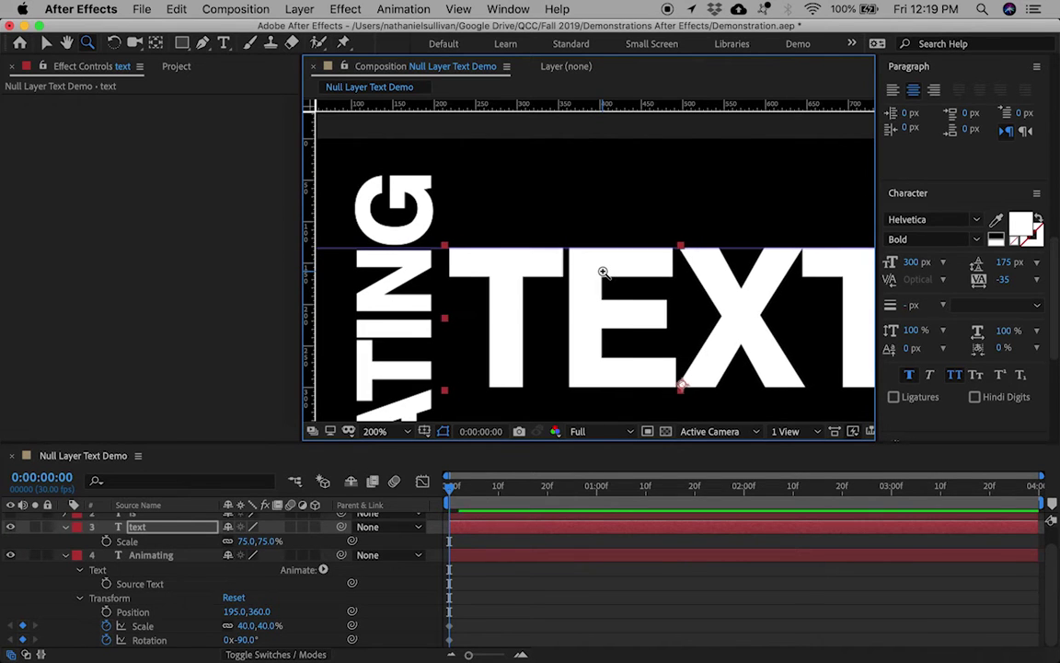
- Scale the is layer to 75%, then turn it a quarter turn clockwise and position it at 602, 339 beneath TEXT
left_click(620, 301, "alt")
left_click(634, 303, "alt")
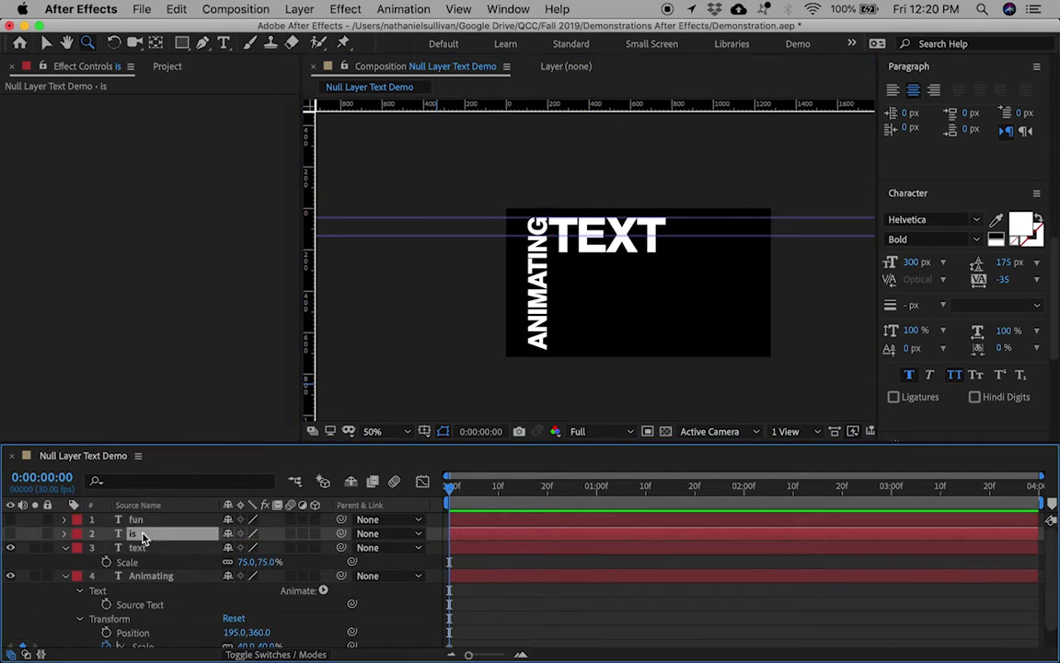
key("s")
left_click(246, 547)
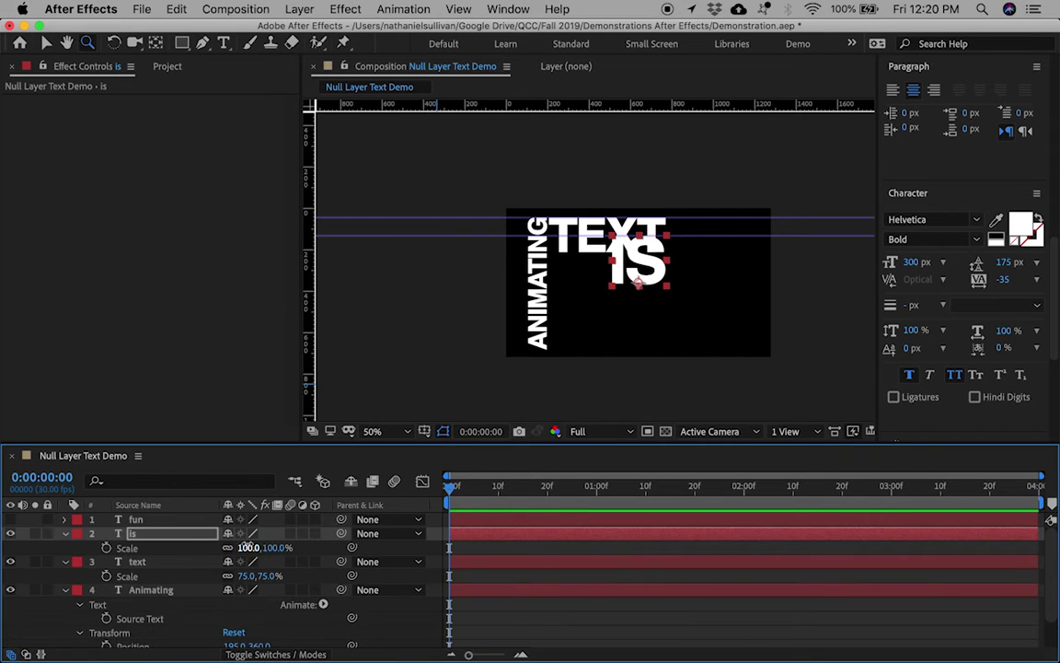
type("75")
key("Return")
key("r")
mouse_move(241, 547)
left_mouse_down()
mouse_move(322, 549)
mouse_move(244, 548)
left_mouse_up()
key("p")
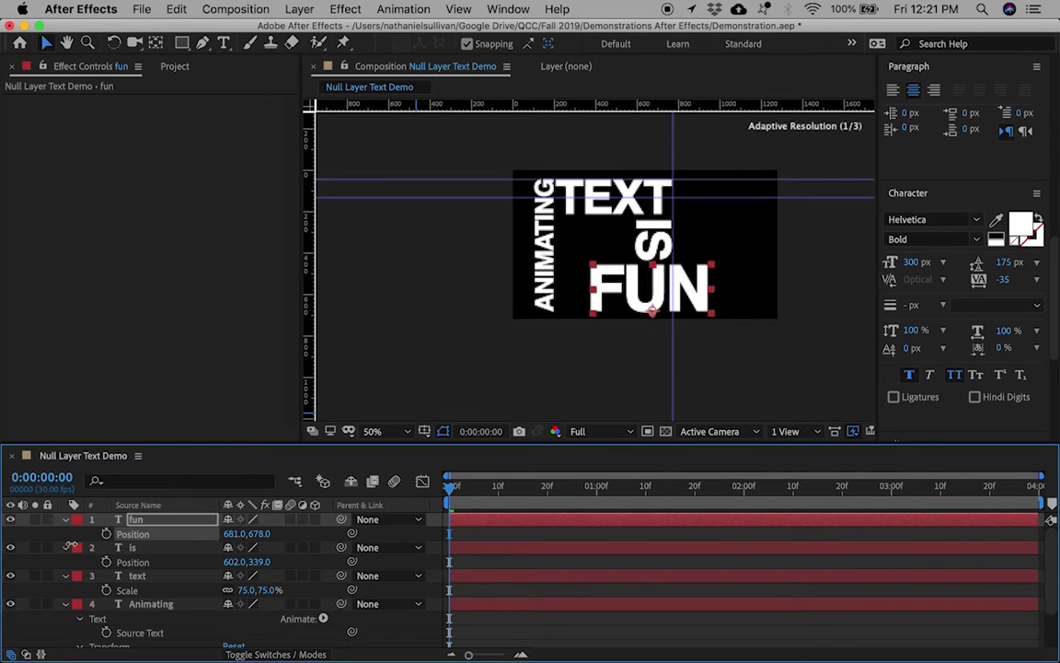
- Shift the fun layer horizontally to position 723, 678 beneath the vertical IS
left_click_drag(71, 547, 99, 546)
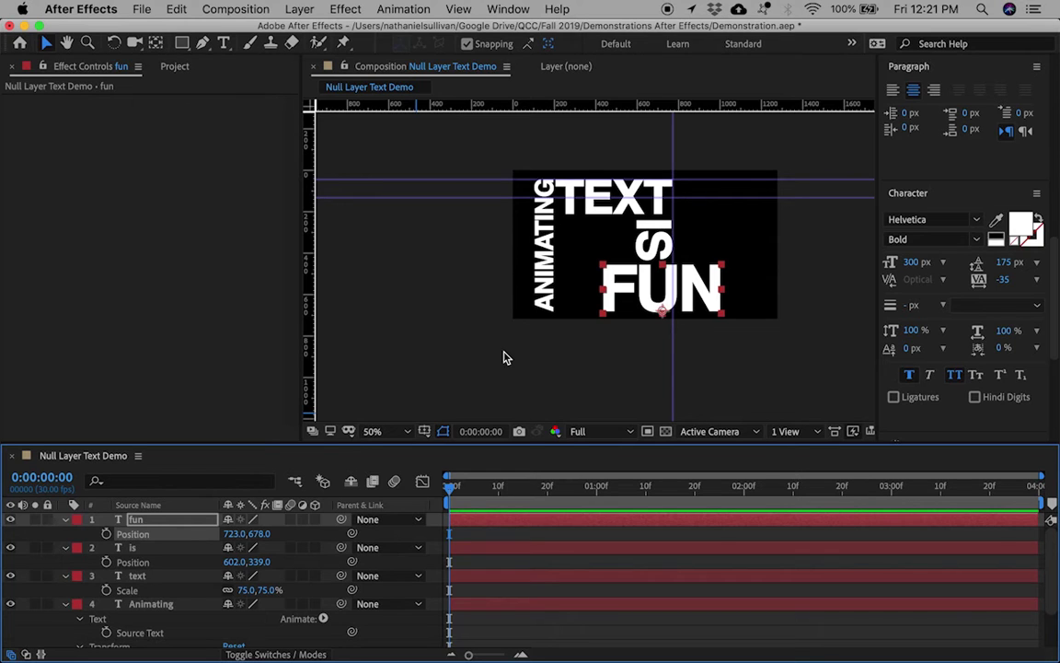
key("ctrl+grave")
- Apply an opacity reveal preset from the Animate In folder of the Text presets to the Animating layer
left_click(144, 563)
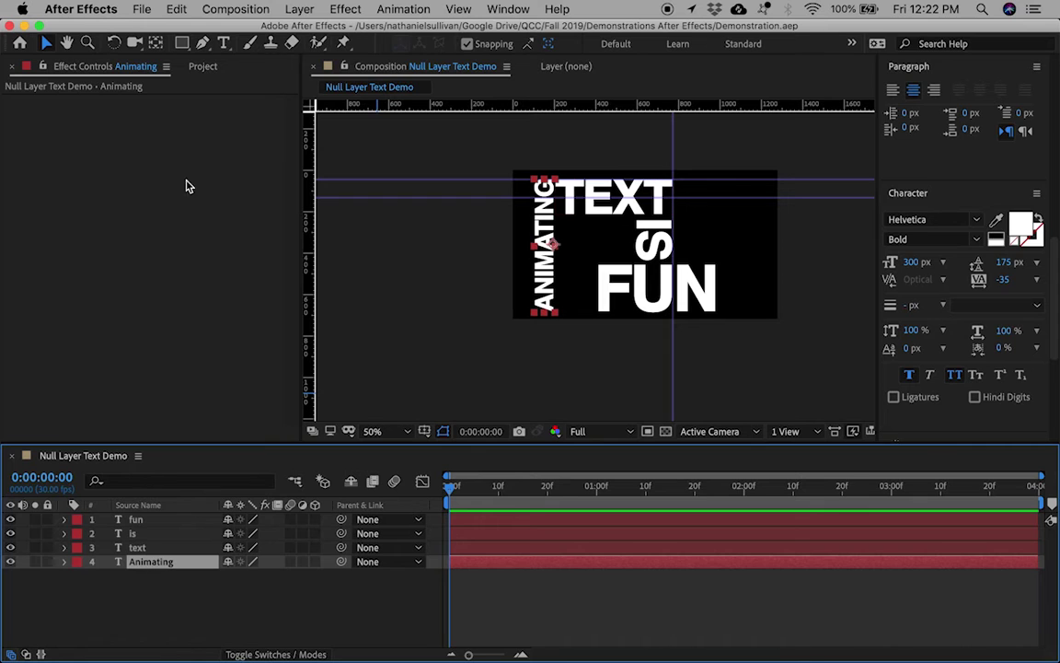
left_click(419, 9)
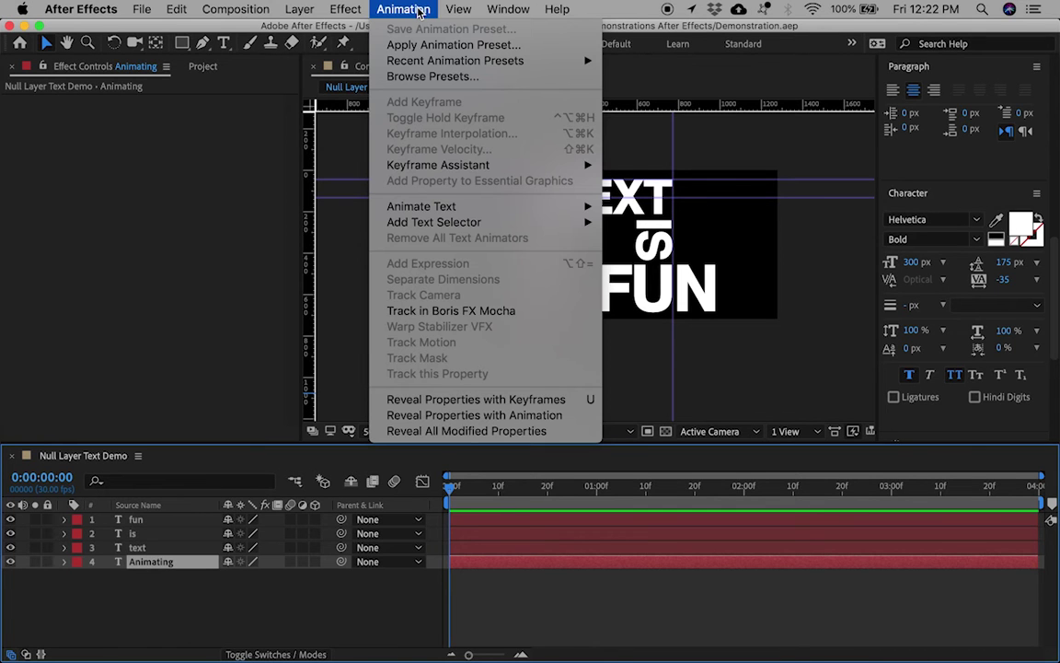
left_click(422, 44)
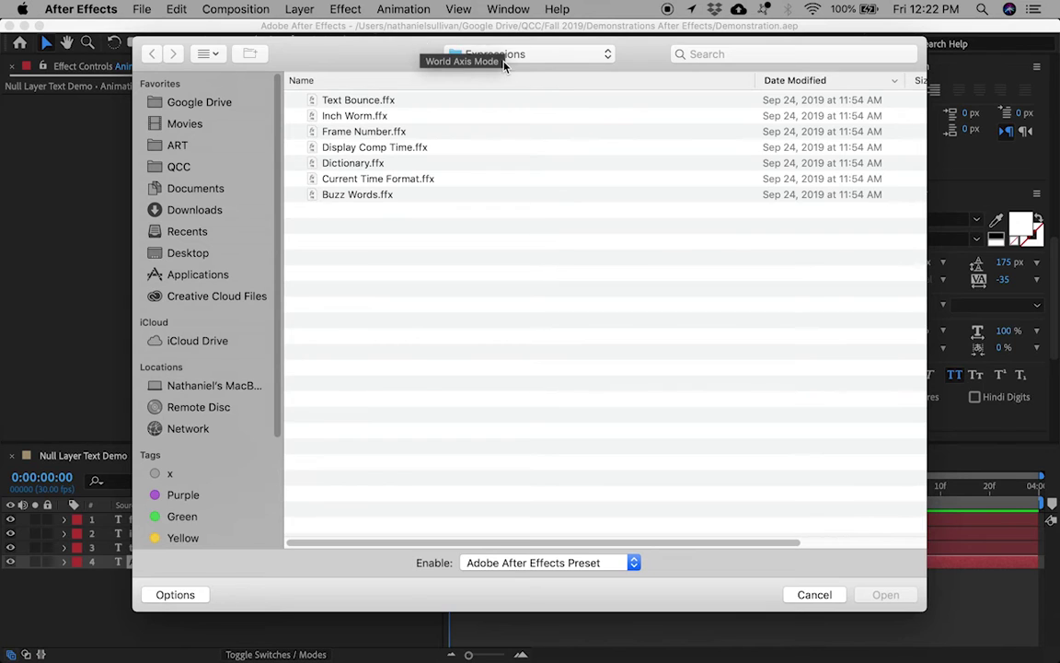
left_click(511, 54)
left_click(497, 77)
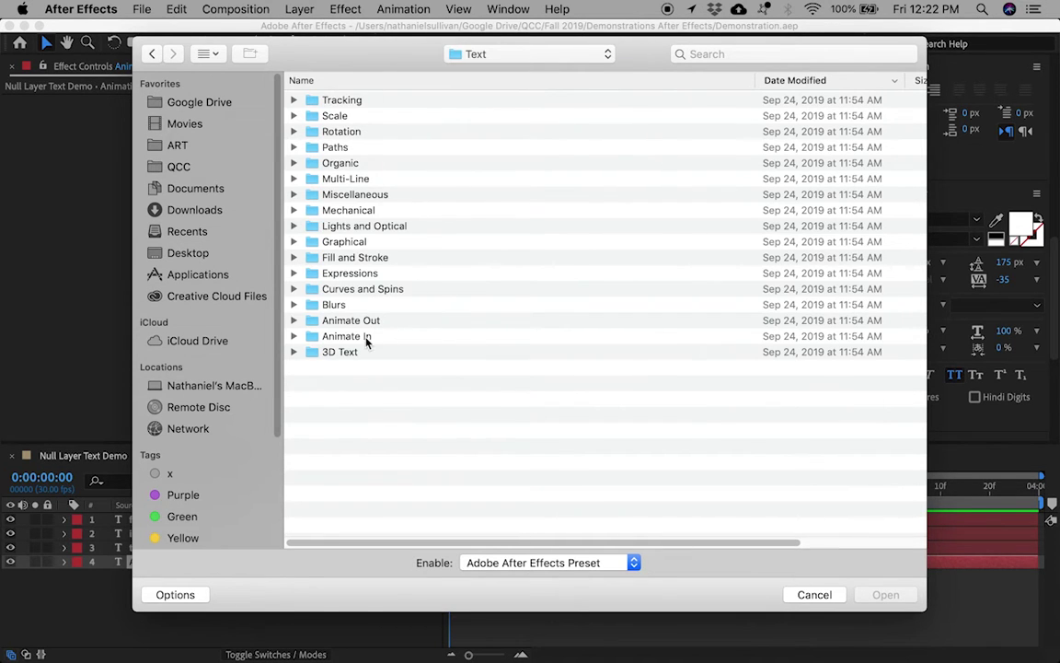
double_click(366, 338)
scroll(344, 286, "down", 3)
scroll(343, 286, "up", 3)
double_click(353, 116)
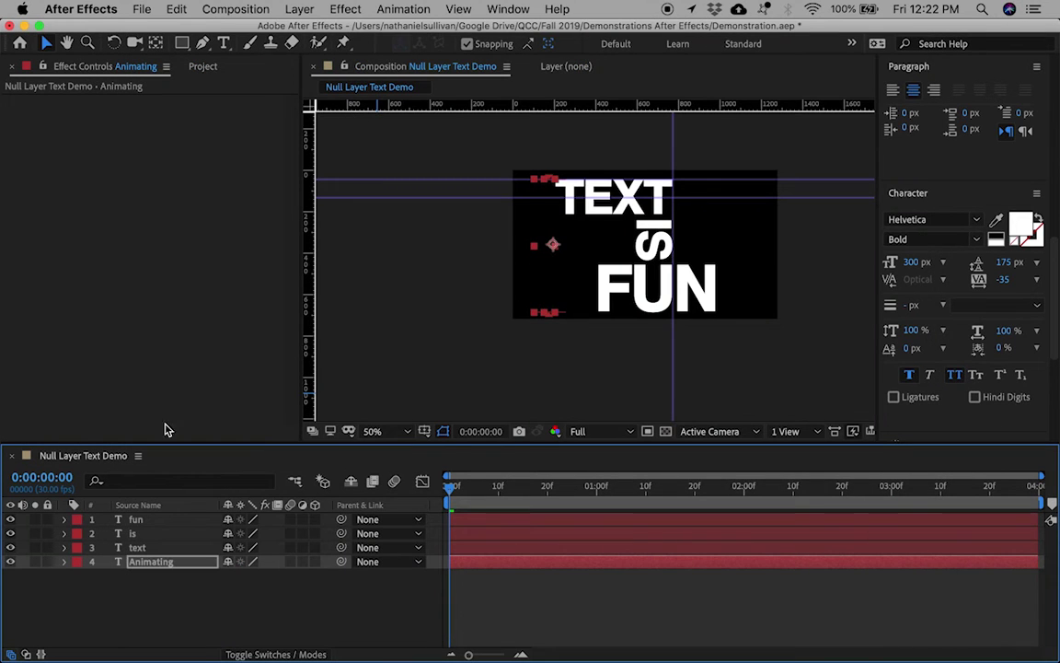
- Expand the Animating layer's Range Selector 1 and remove all keyframes from its Start property
left_click(64, 562)
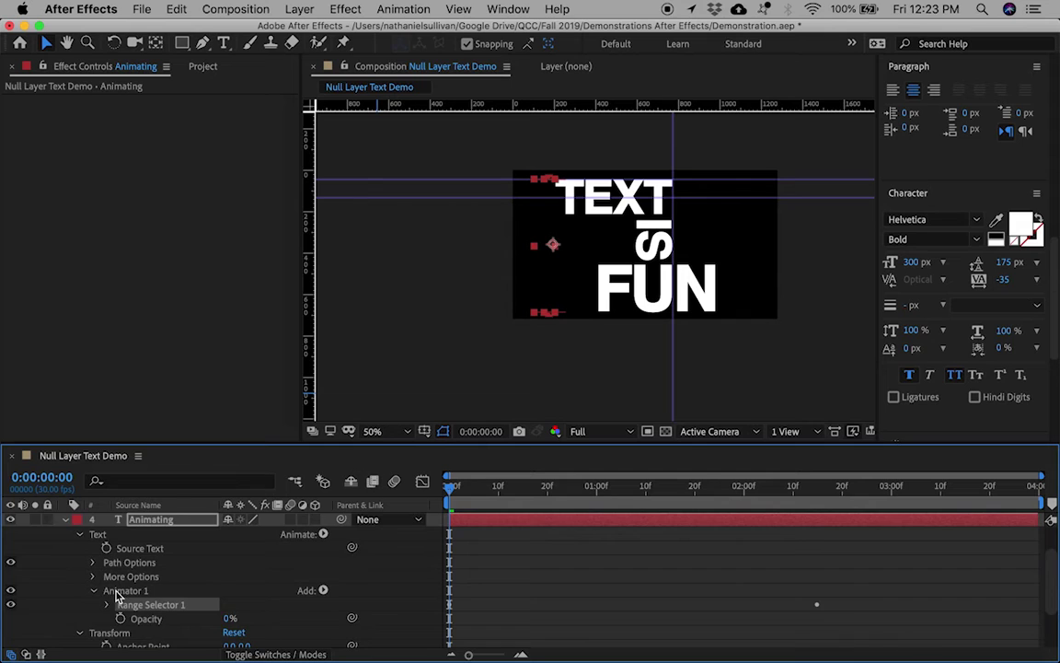
scroll(115, 593, "down", 3)
scroll(89, 602, "up", 5)
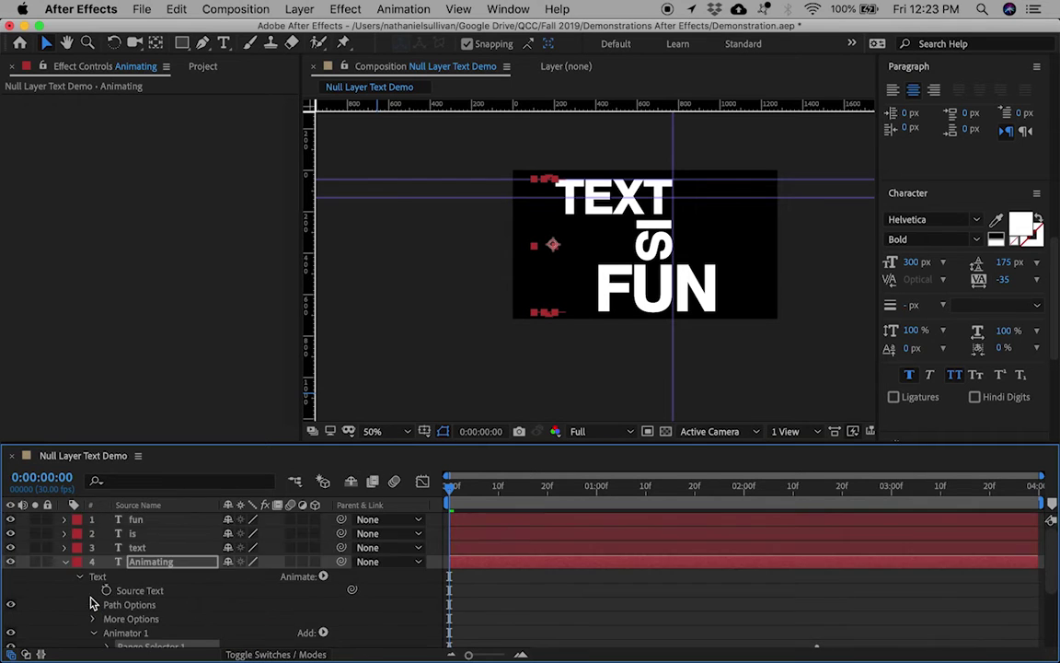
scroll(91, 601, "down", 5)
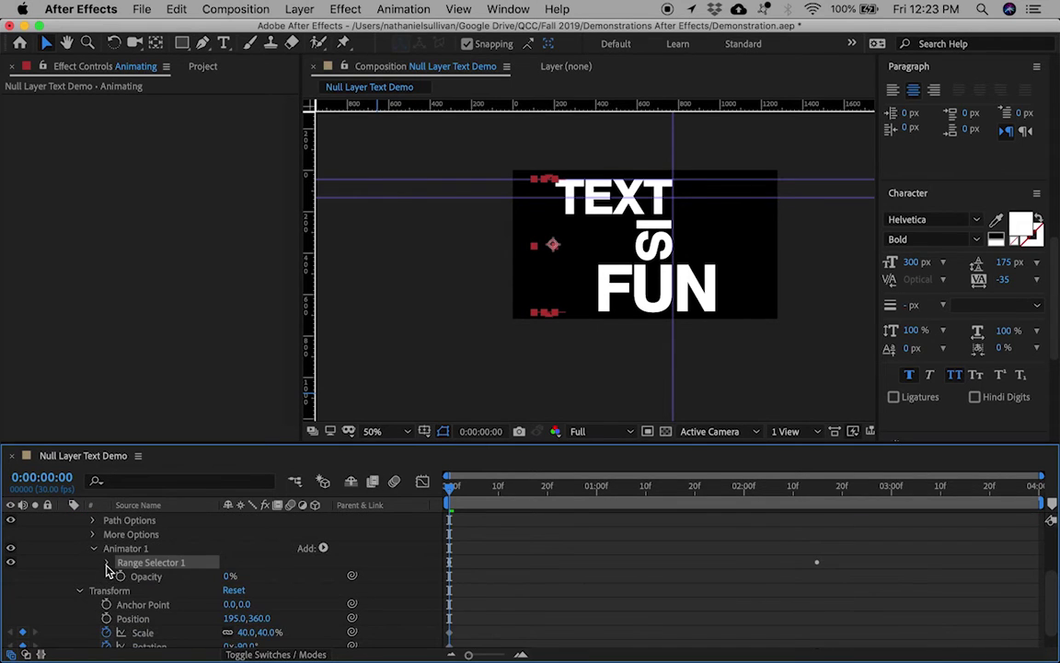
left_click(106, 563)
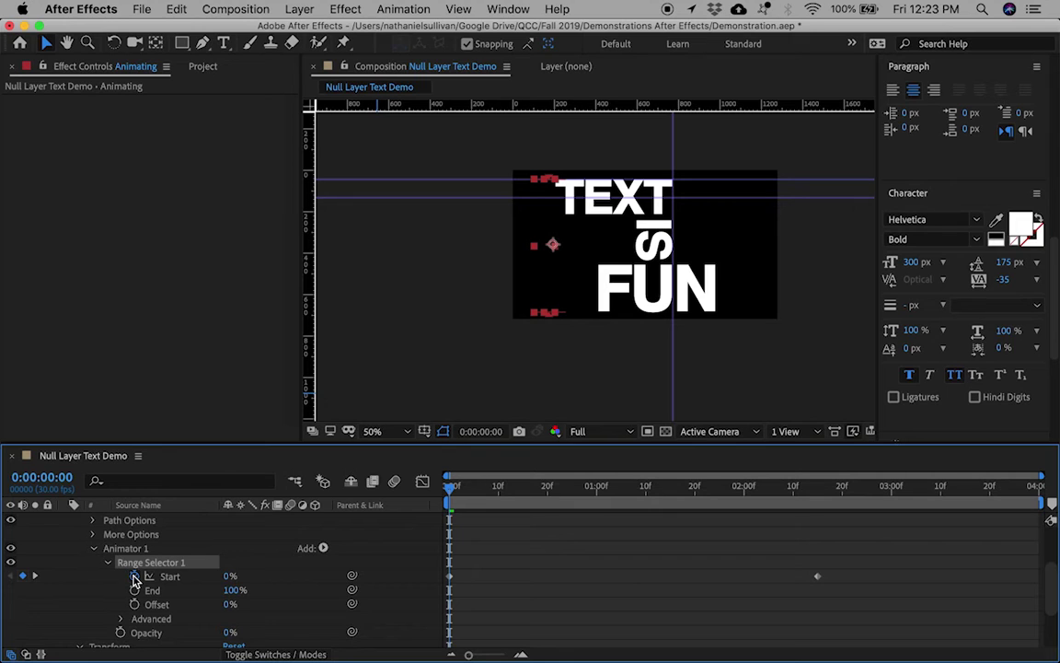
left_click(134, 577)
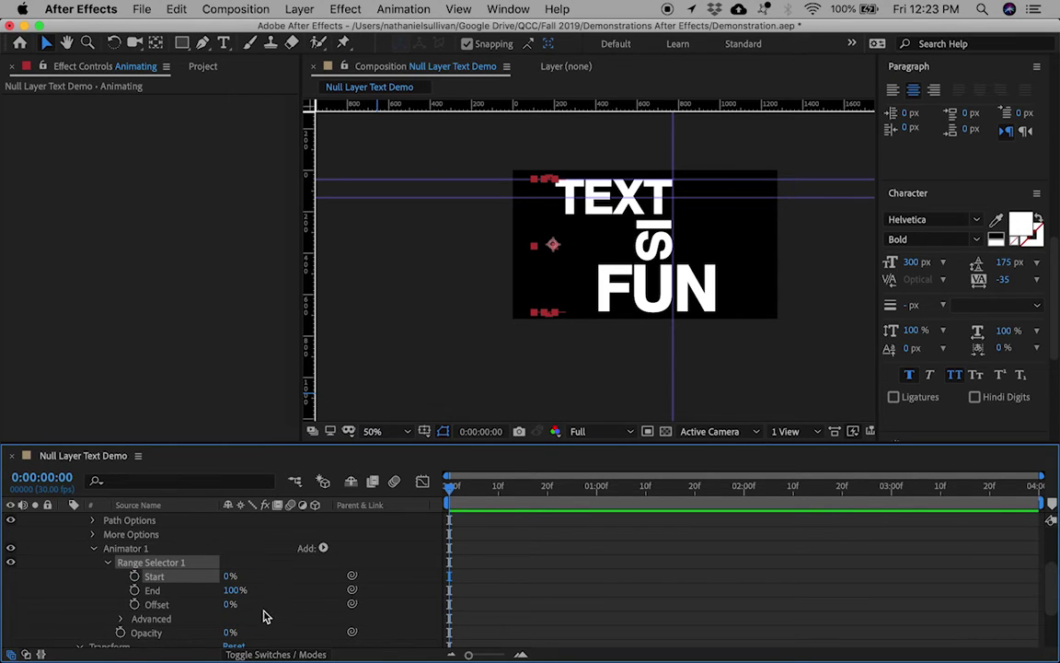
- Set the range selector's advanced Units option to Index
scroll(119, 597, "down", 1)
left_click(120, 598)
scroll(119, 596, "down", 3)
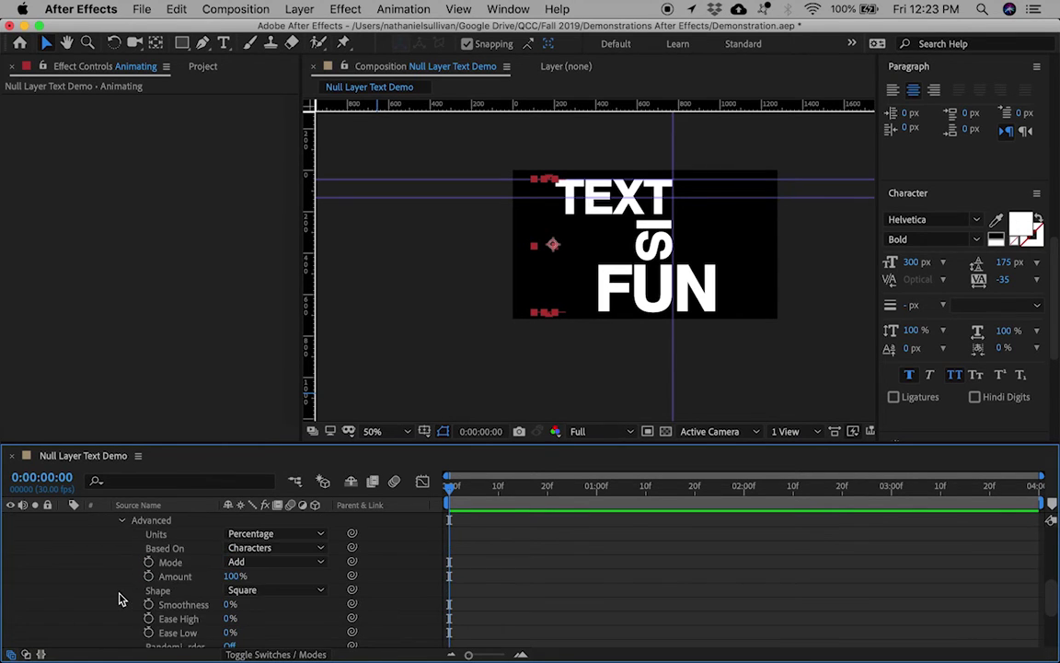
left_click(254, 535)
left_click(244, 567)
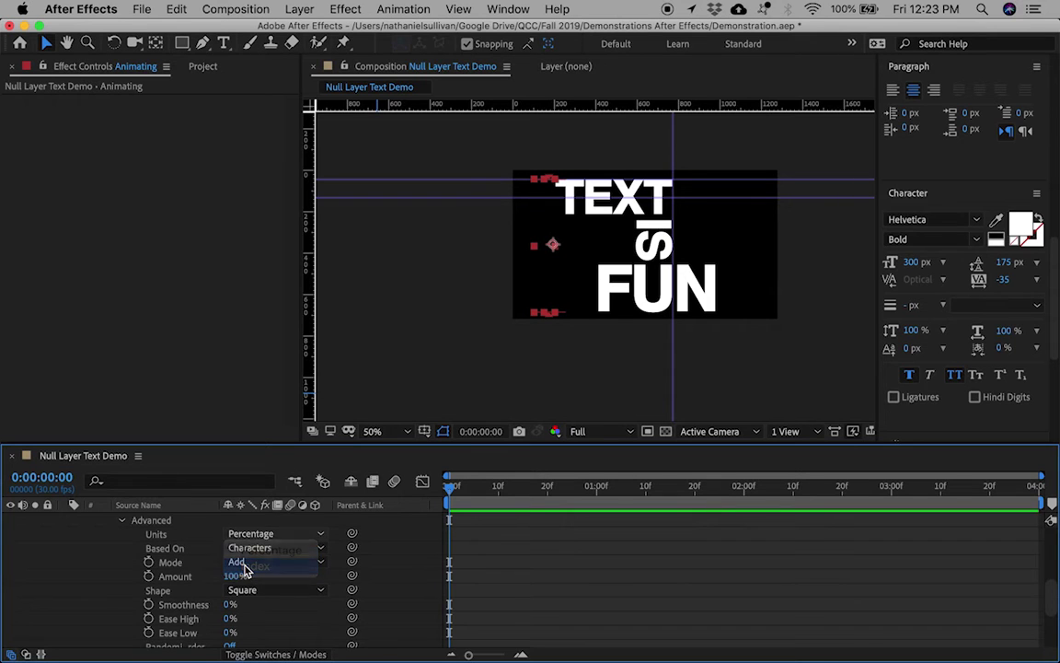
- Add an Offset keyframe at frame 10 for the range selector and set its value to 9
left_click_drag(448, 490, 499, 488)
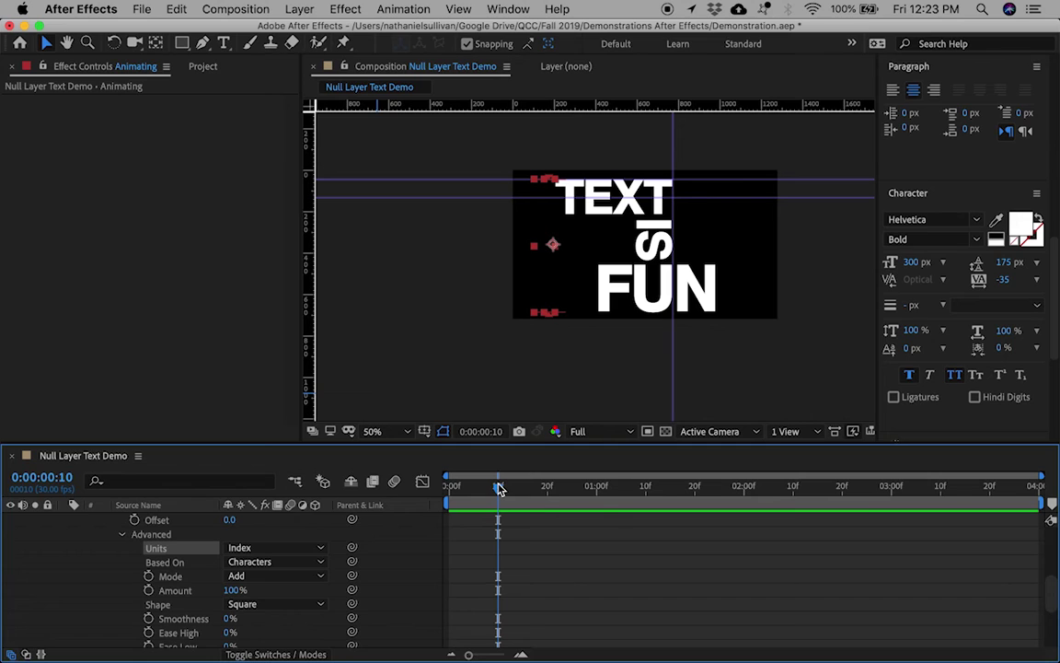
left_click(135, 519)
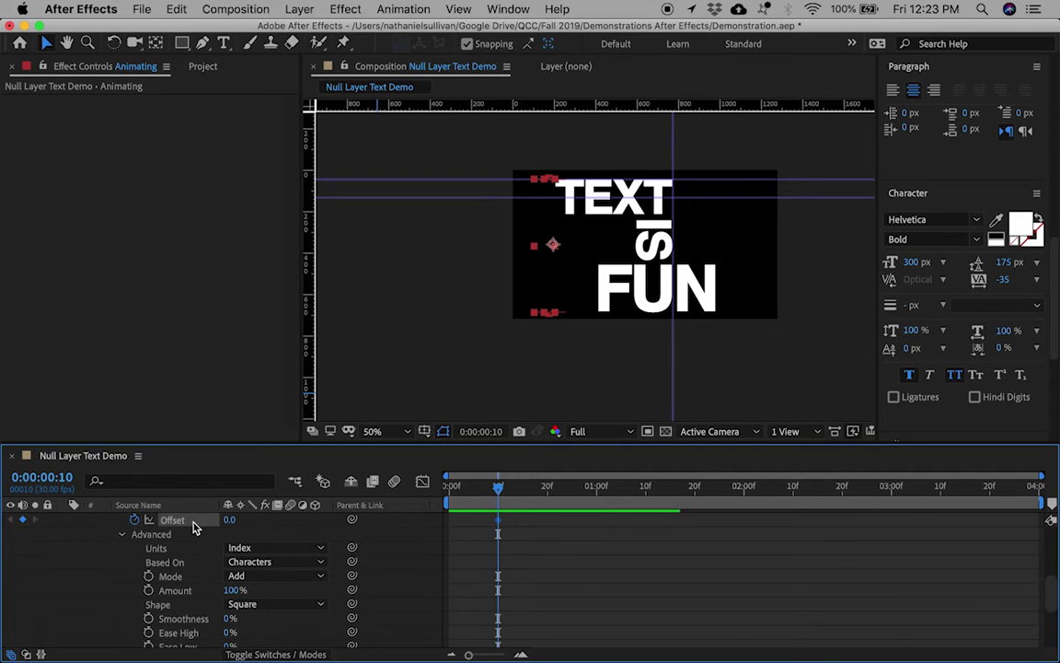
left_click_drag(230, 519, 255, 519)
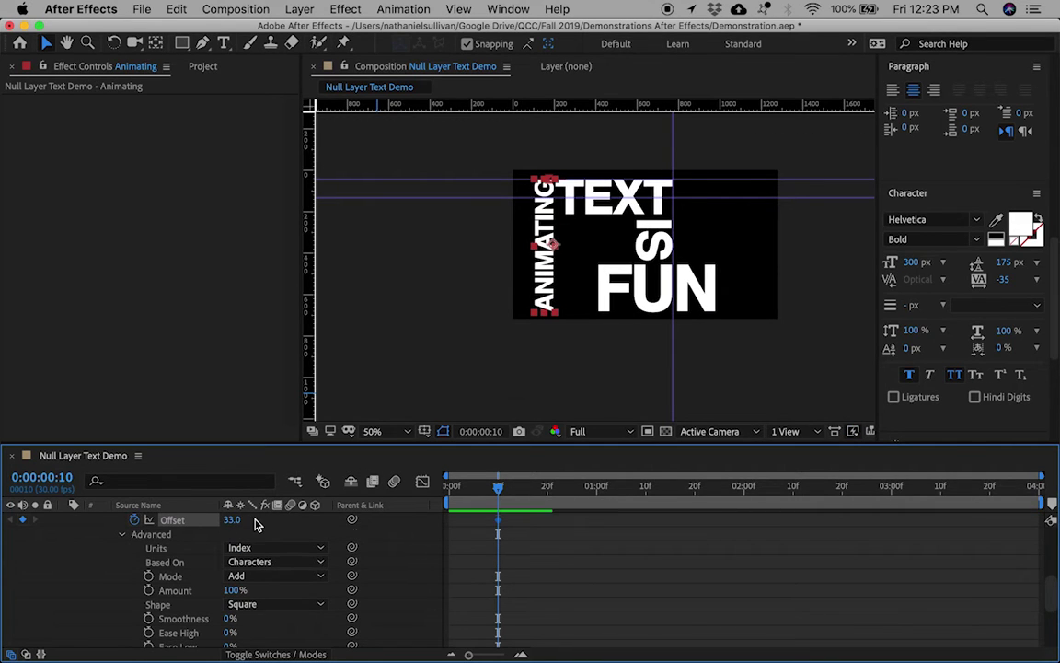
scroll(249, 589, "up", 3)
left_click(232, 590)
type("9")
key("Return")
- Keyframe the range selector's Offset at 0 on the first frame and move the ending Offset keyframe to frame 18
key("Home")
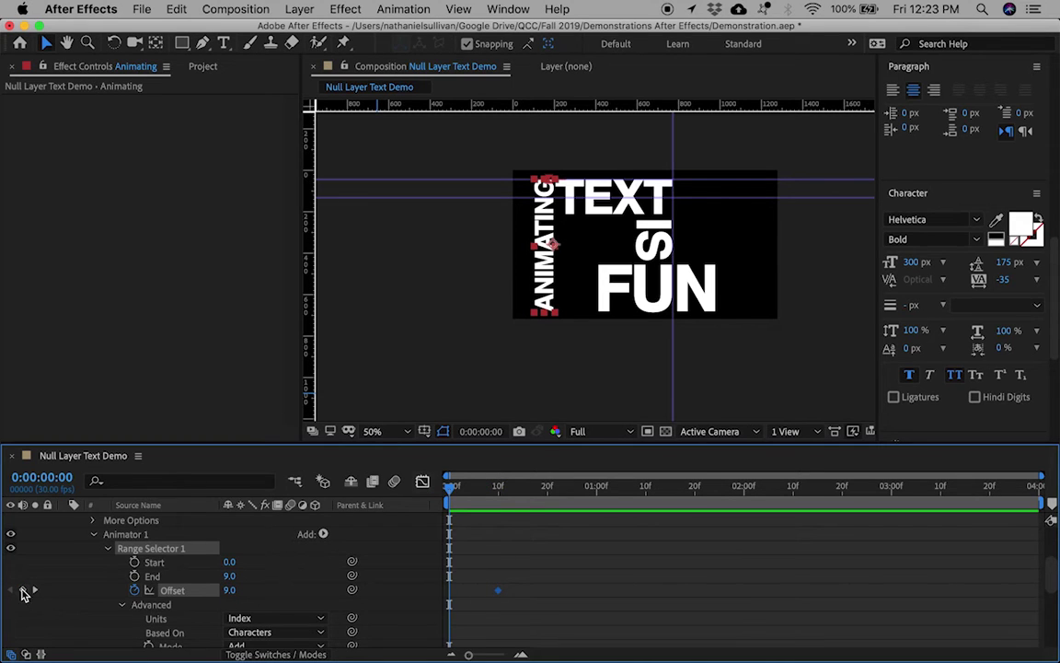
left_click(228, 590)
type("0")
key("Return")
left_click_drag(498, 590, 538, 594)
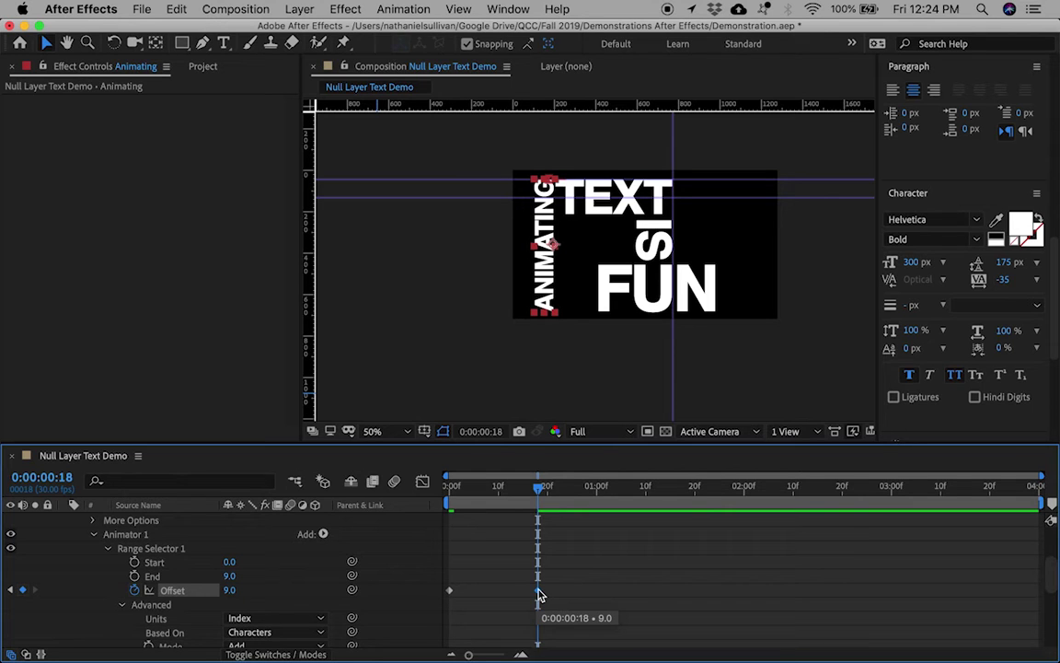
key("space")
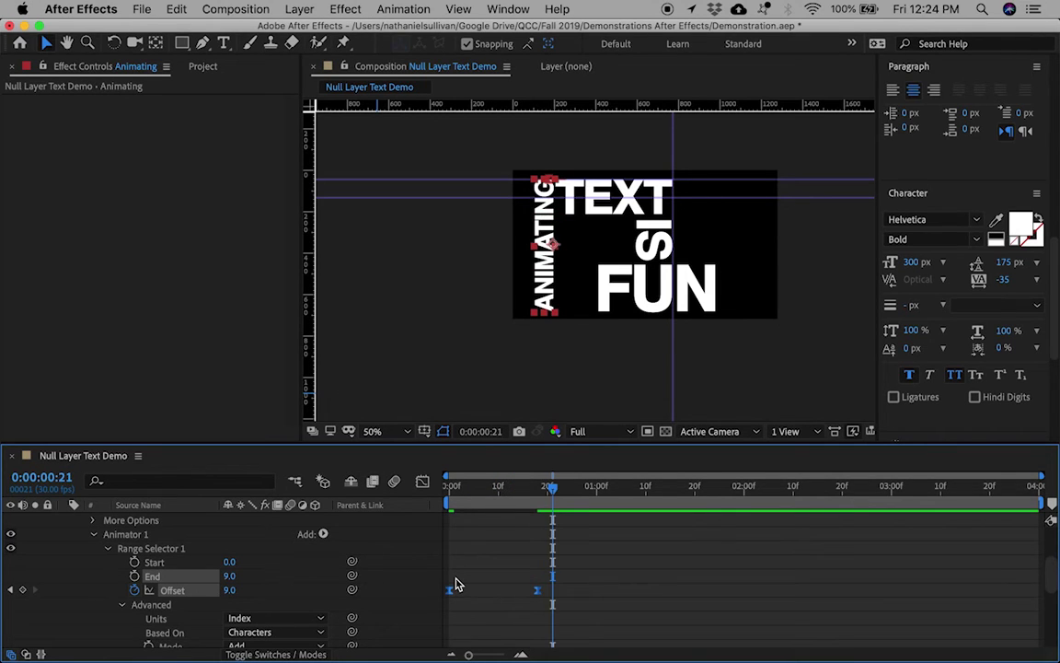
- Collapse the Animating layer and make the text layer start at 0:00:01:00 in the timeline
scroll(140, 571, "up", 3)
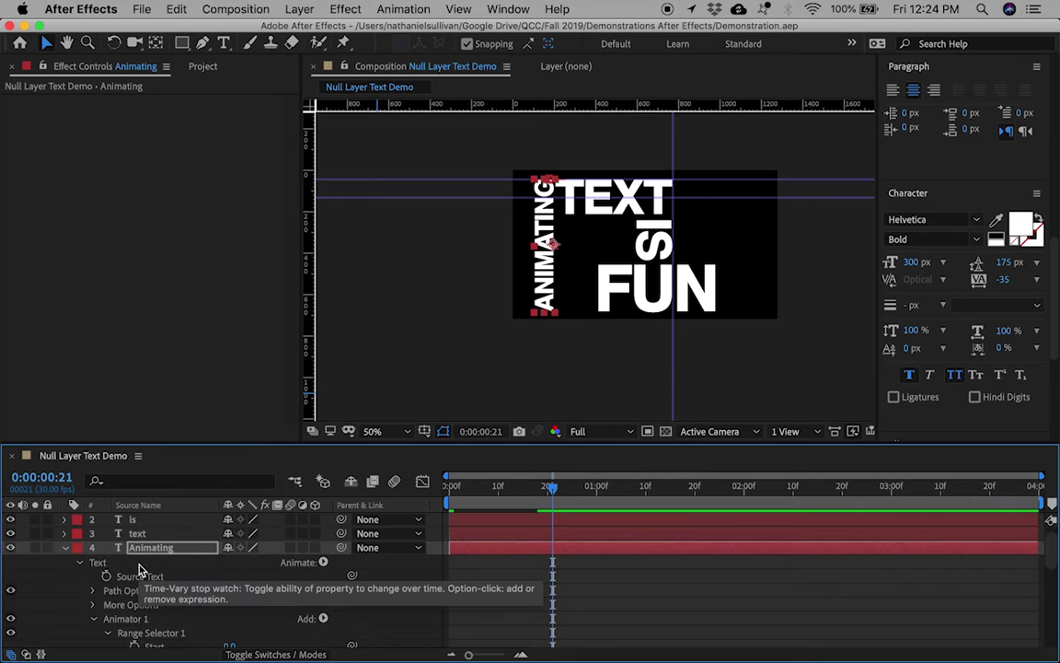
left_click(65, 551)
left_click_drag(538, 482, 594, 510)
left_click_drag(451, 547, 599, 544)
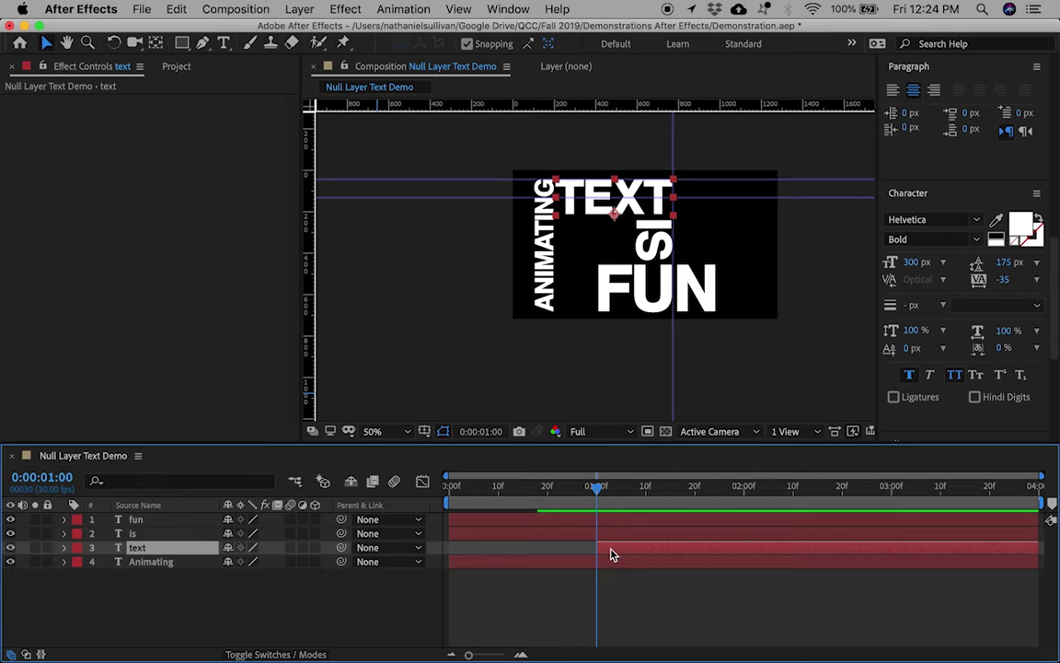
- Add Position keyframes to the text layer at 0:00:01:00 and 0:00:01:10, both holding its present place in the layout
key("p")
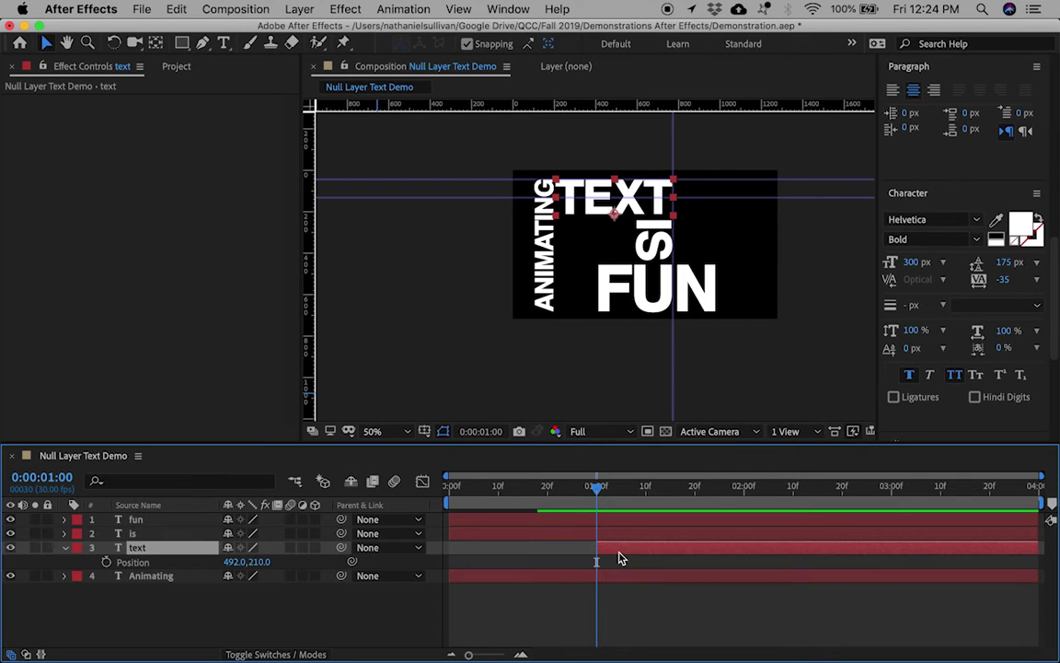
left_click(107, 562)
left_click_drag(598, 486, 647, 504)
left_click(22, 561)
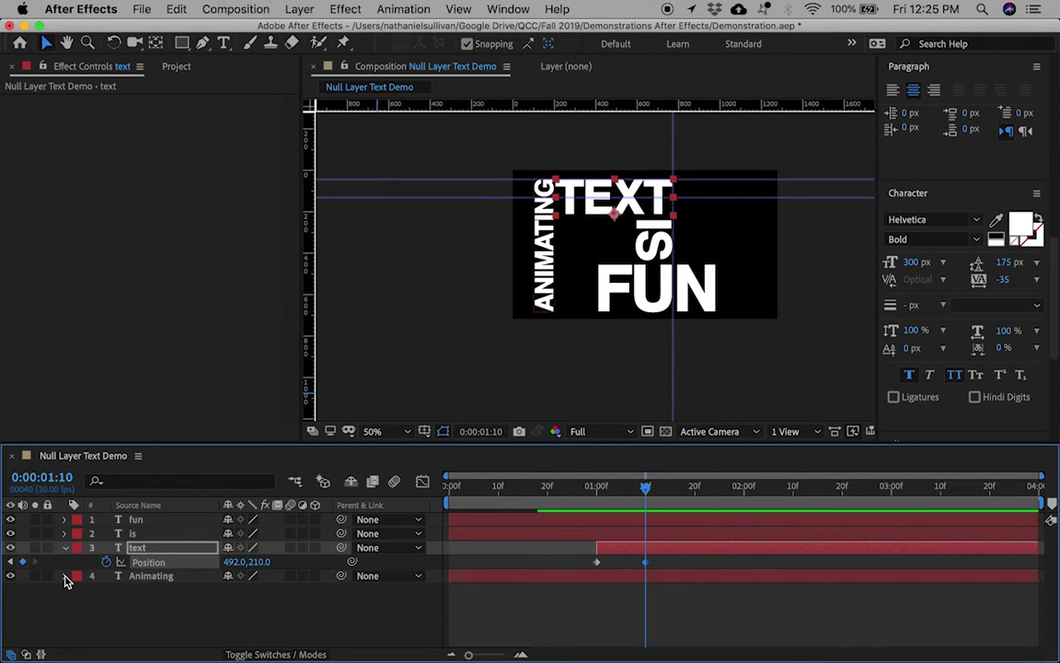
- Set the text layer's Position to 1591, 210 at 0:00:01:00 so the word starts outside the frame
left_click_drag(646, 486, 598, 488)
left_click_drag(225, 563, 859, 561)
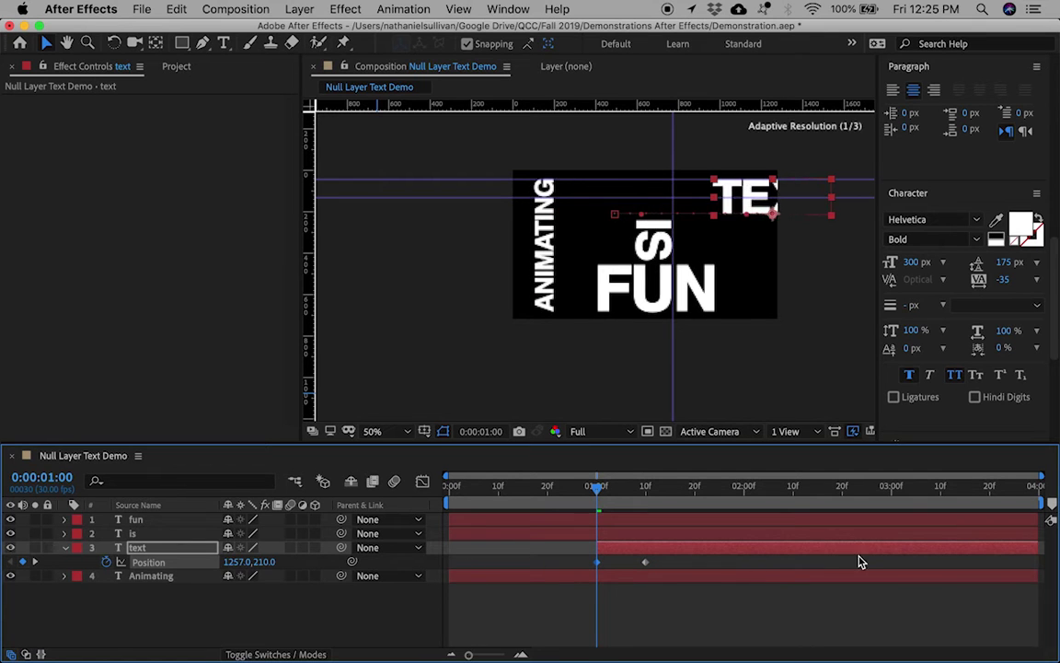
left_click_drag(227, 567, 465, 550)
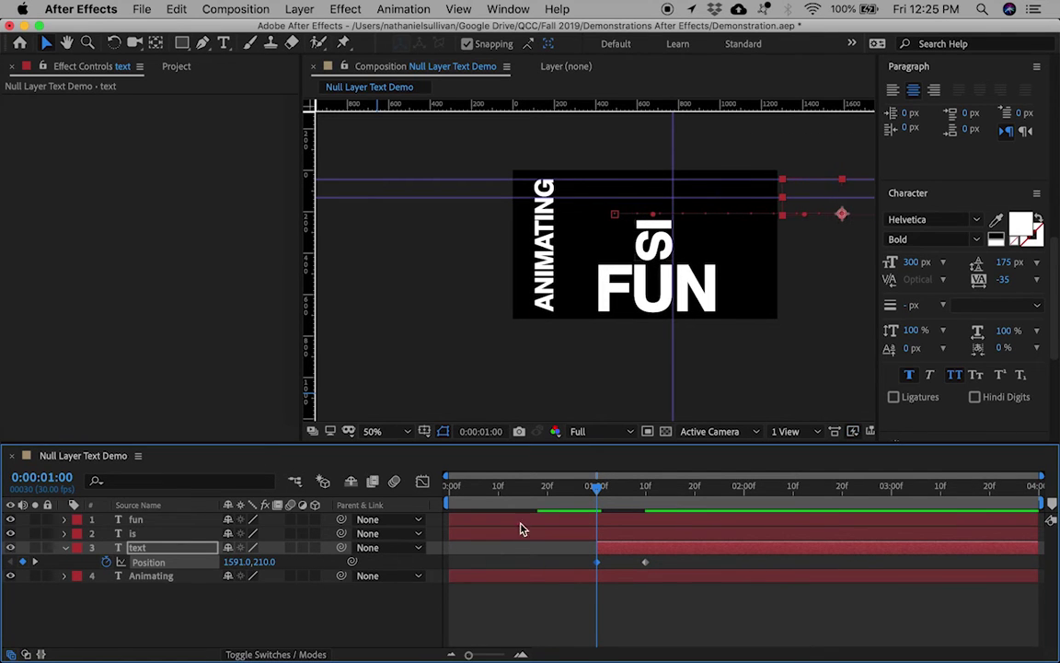
- Apply Easy Ease to both Position keyframes of the text layer and scrub through the slide-in
left_click_drag(600, 494, 639, 505)
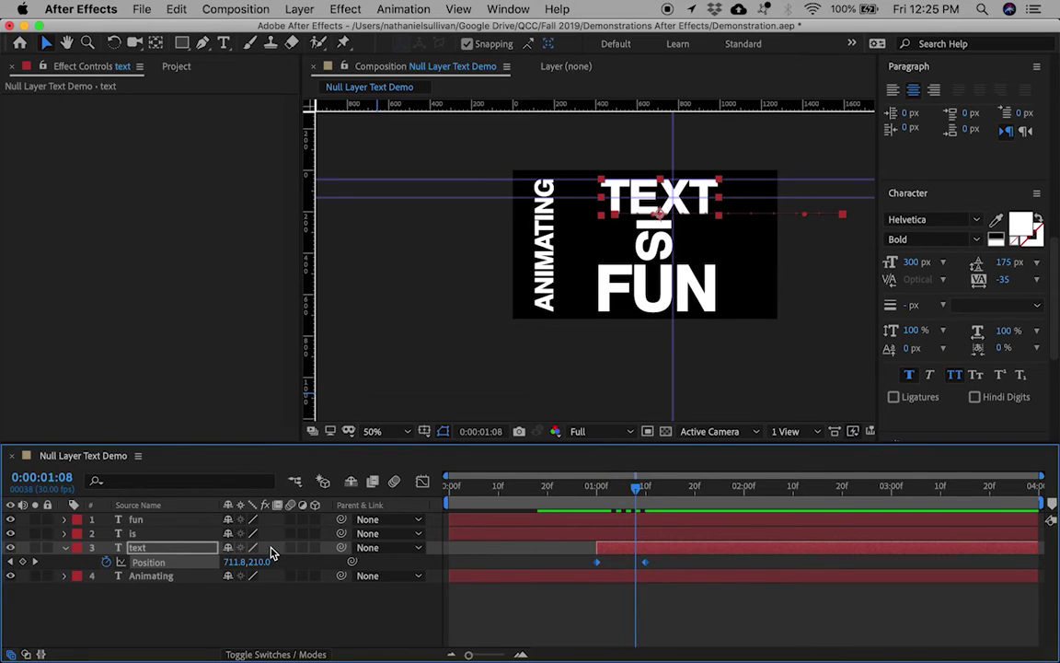
key("F9")
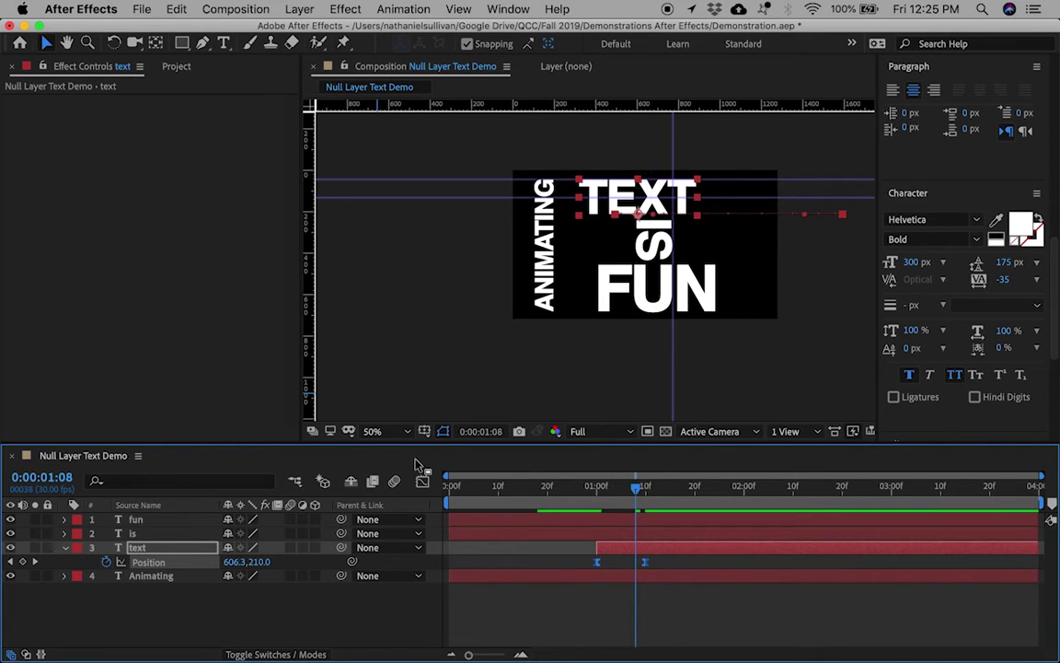
mouse_move(649, 497)
left_mouse_down()
mouse_move(668, 497)
mouse_move(613, 502)
mouse_move(663, 509)
left_mouse_up()
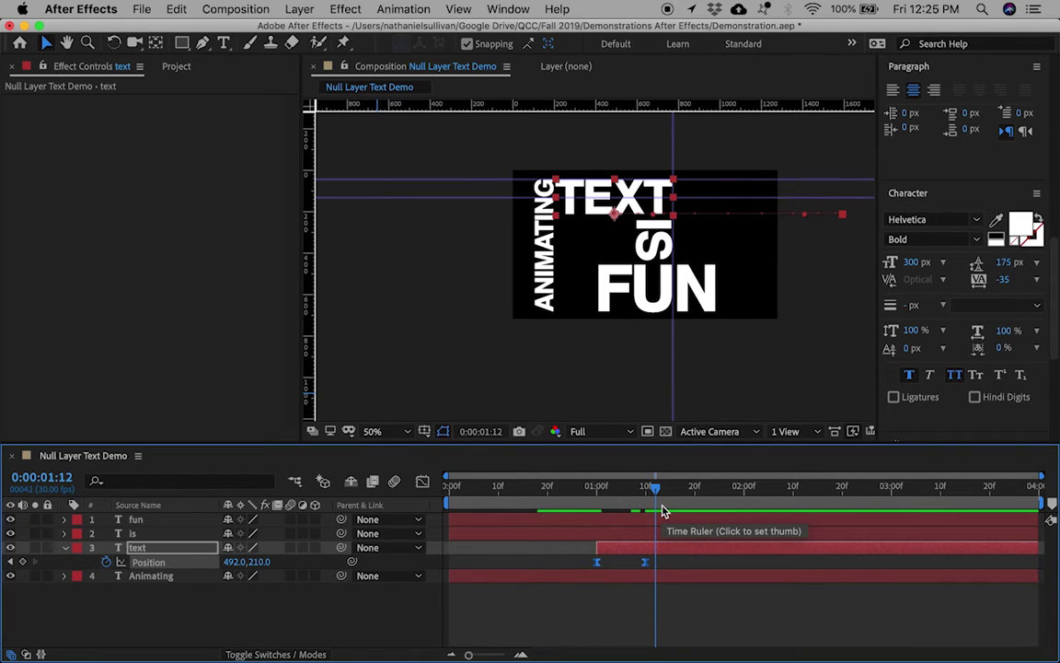
- Keyframe the is layer's Position at 0:00:02:00 and trim the layer to start at that time
left_click(174, 533)
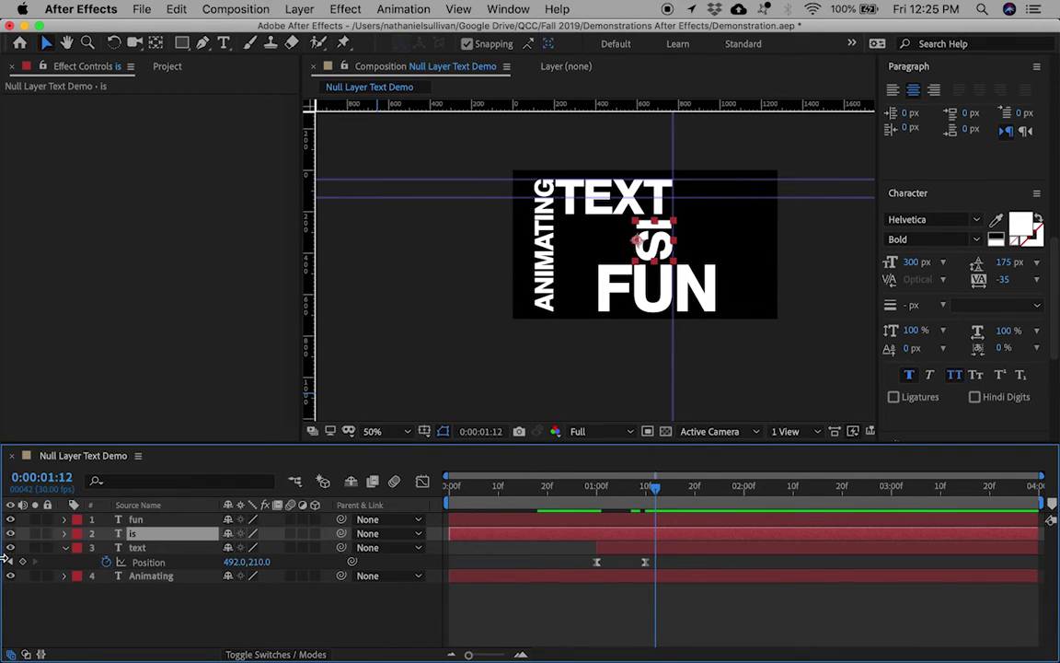
key("p")
left_click_drag(651, 491, 744, 491)
left_click(107, 548)
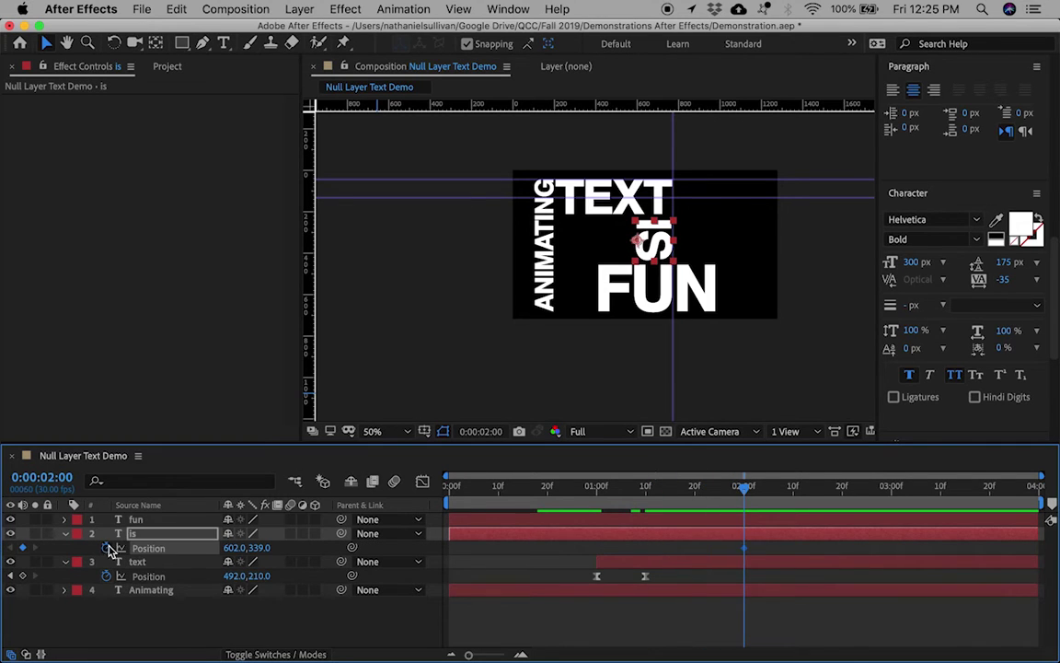
left_click(746, 540)
key("alt+bracketleft")
- Animate the is layer up from Position 602, 866 at 0:00:02:00 to its layout place at 0:00:02:10, using Easy Ease keyframes
left_click(797, 494)
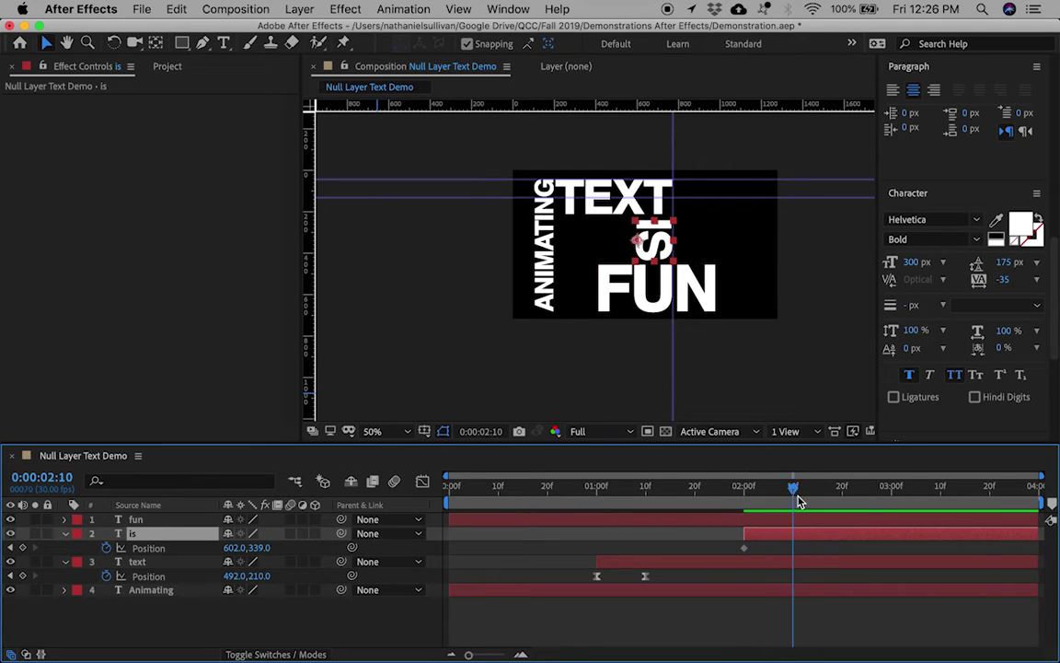
left_click(23, 548)
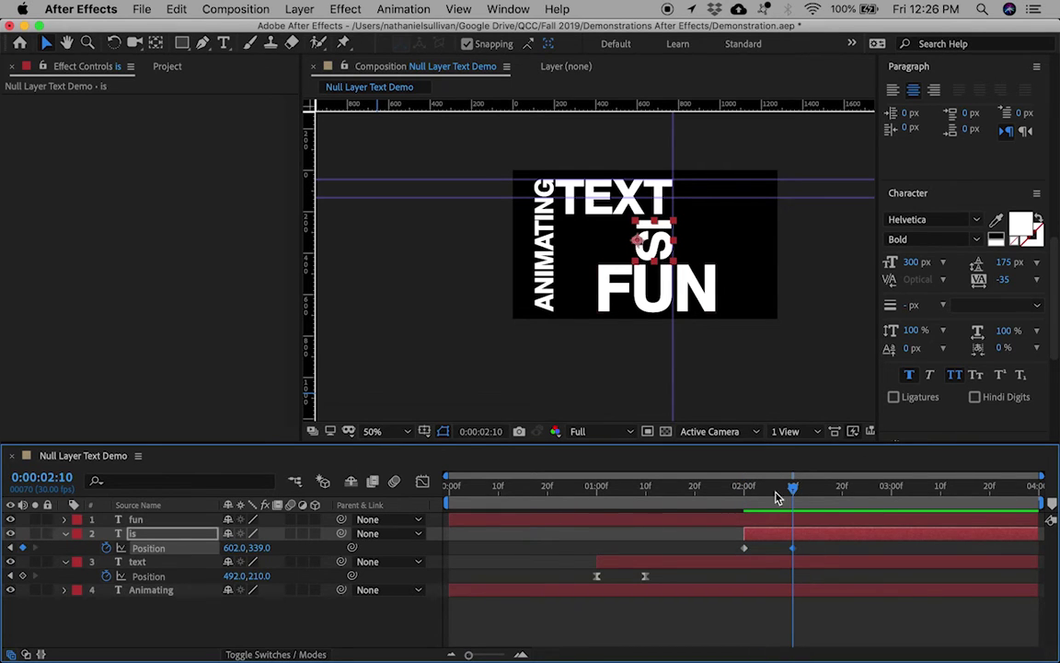
left_click(11, 548)
left_click_drag(260, 547, 266, 548)
left_click_drag(820, 546, 727, 551)
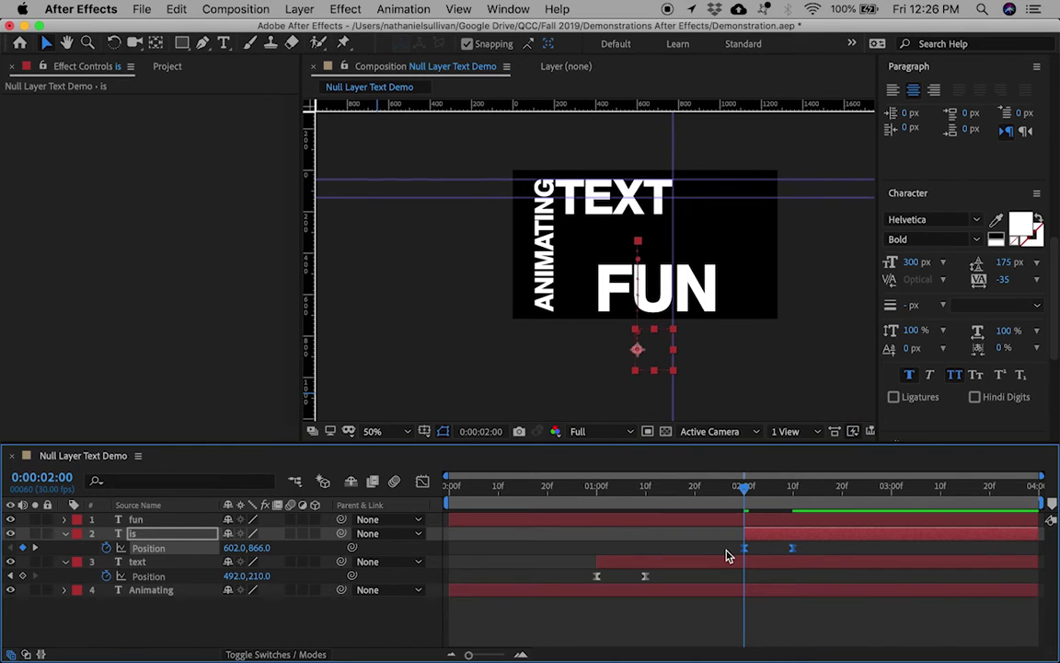
- Trim the fun layer to start at 0:00:03:00
left_click_drag(744, 486, 890, 486)
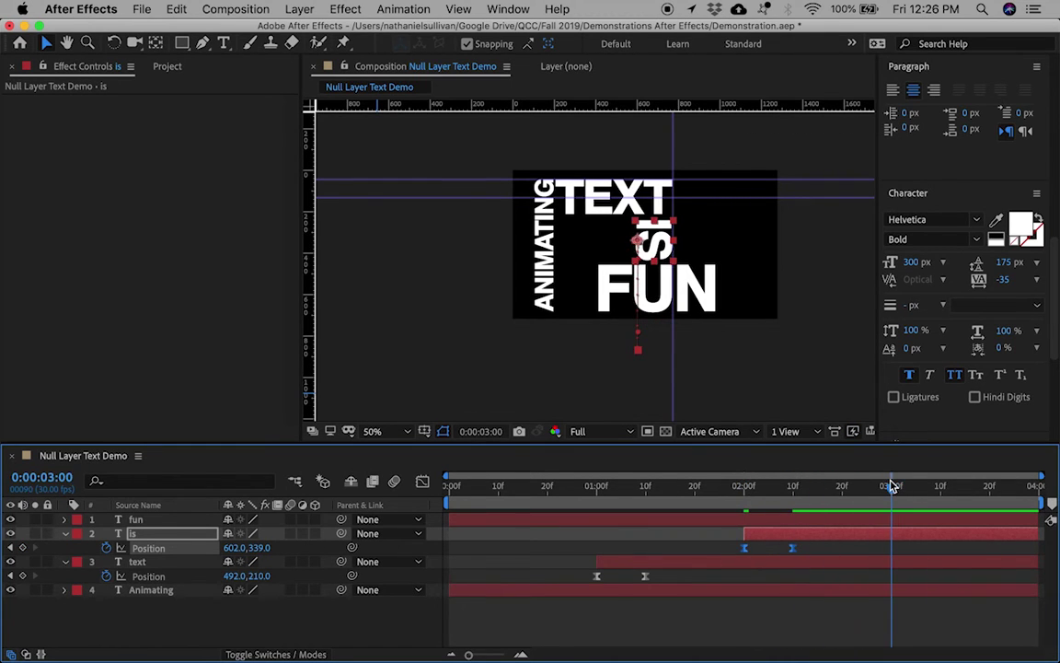
left_click(880, 522)
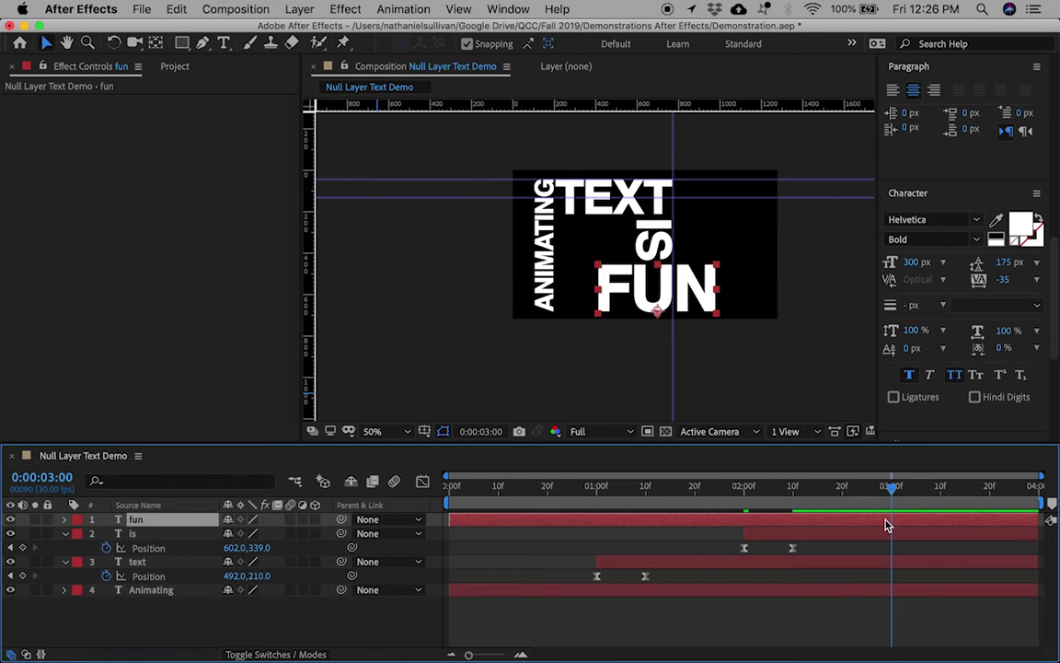
key("alt+bracketleft")
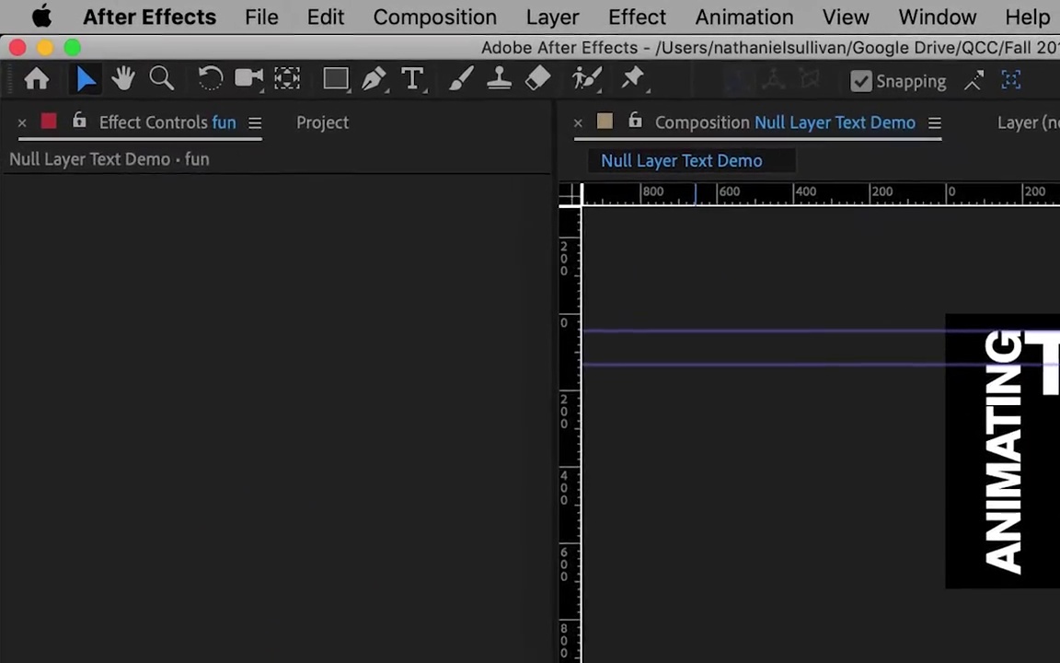
- Draw a rectangular mask on the fun layer just below the composition frame and set its mode to Subtract
left_click(335, 79)
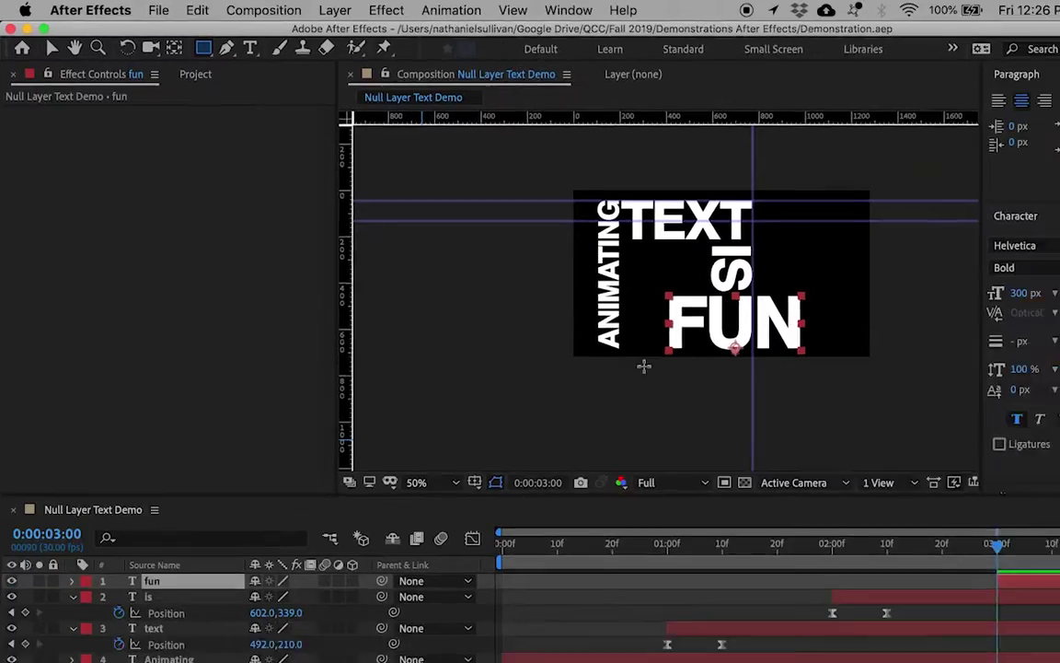
left_click_drag(569, 323, 755, 396)
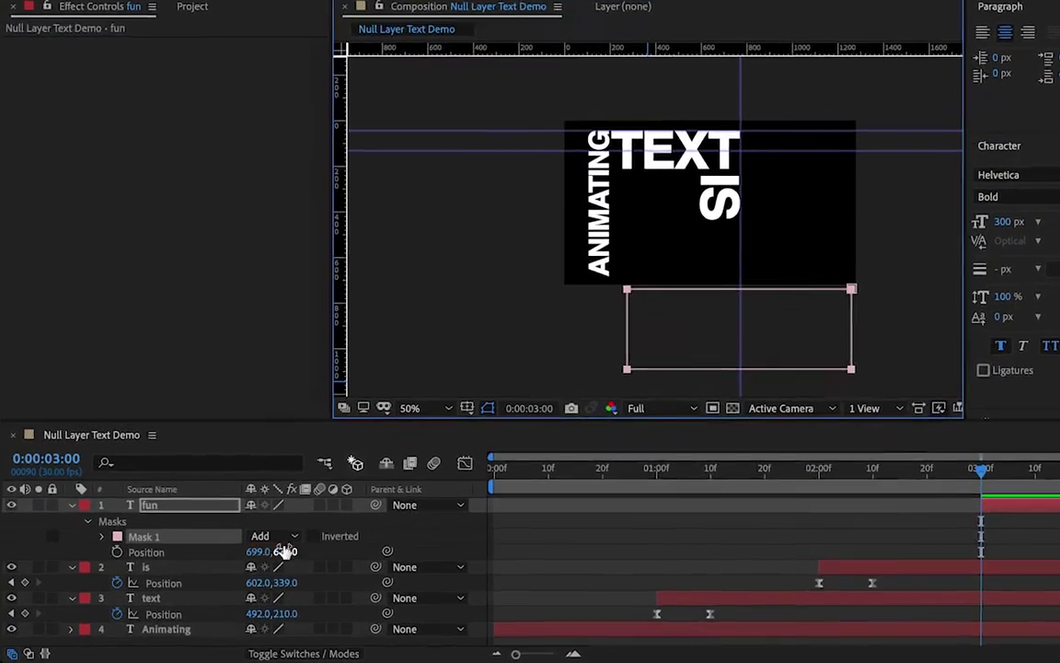
left_click(250, 548)
left_click(249, 584)
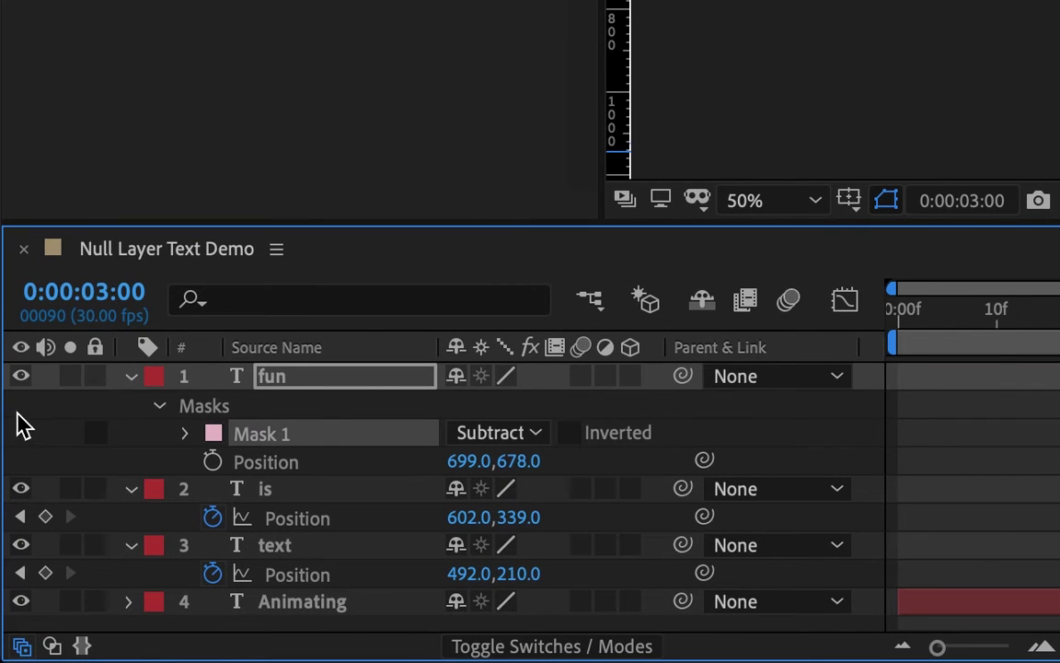
- Add a Position text animator to the fun layer and set its value to 0, 333
left_click(173, 406)
left_click(158, 406)
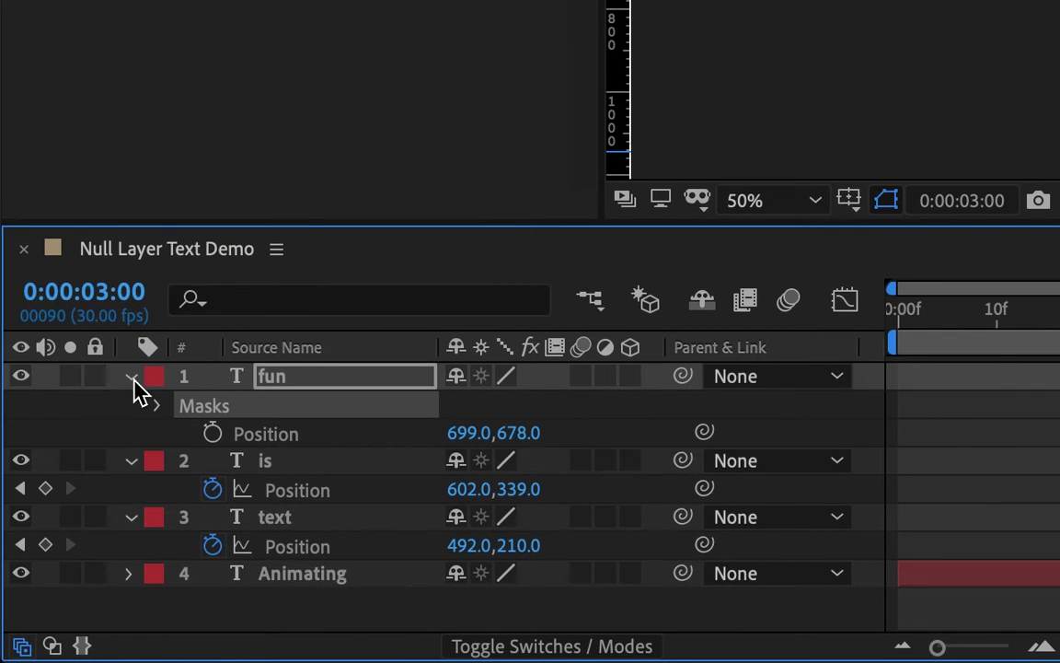
left_click(131, 376)
left_click(131, 376)
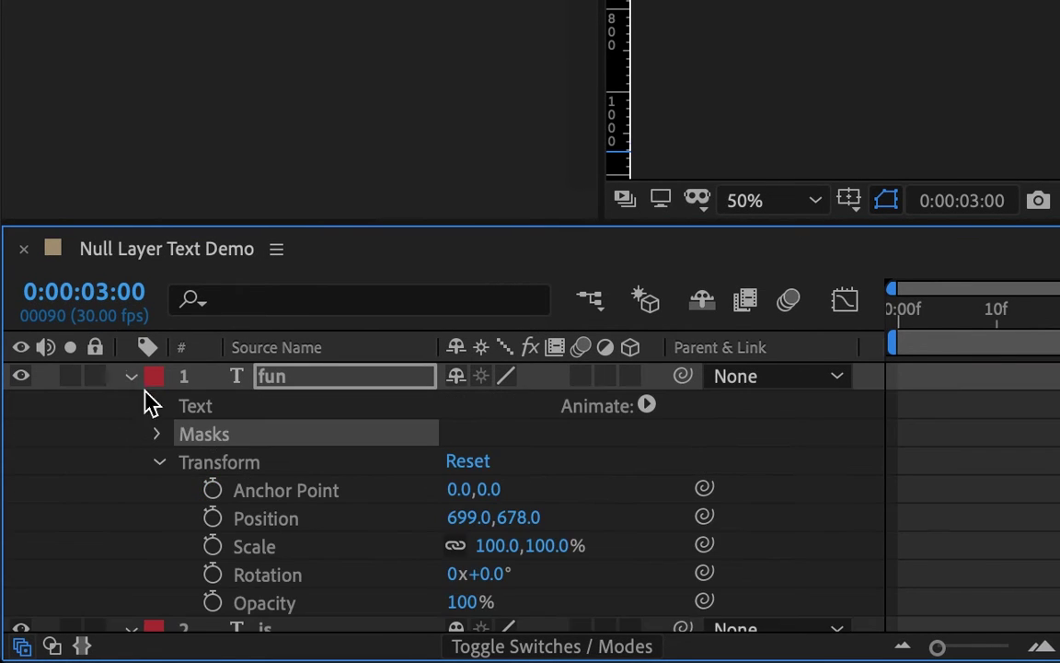
left_click(647, 406)
left_click(670, 109)
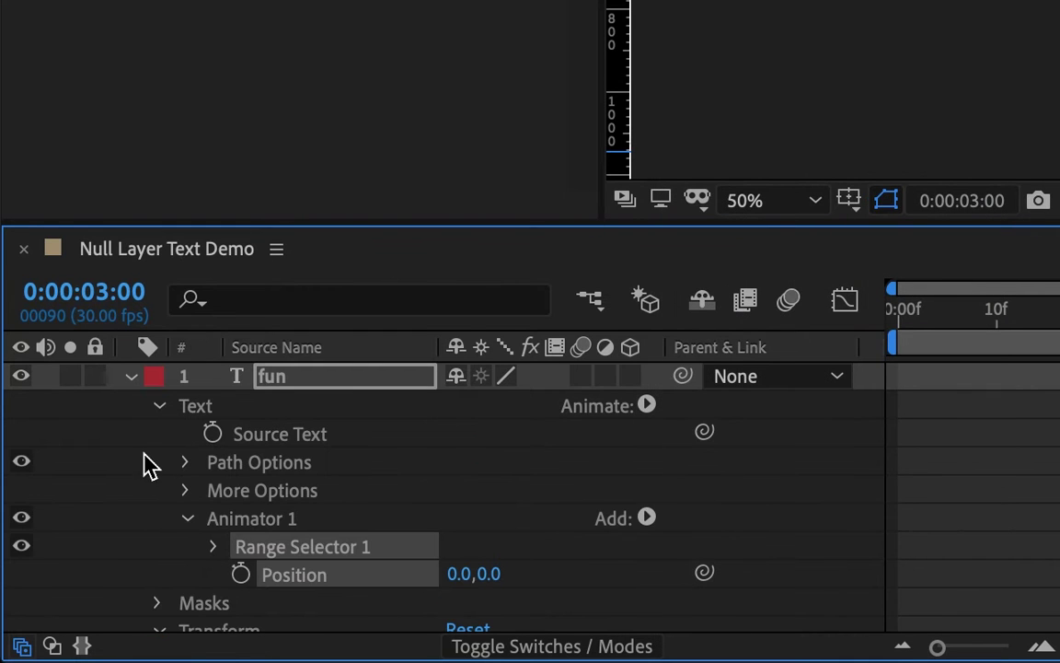
left_click(240, 574)
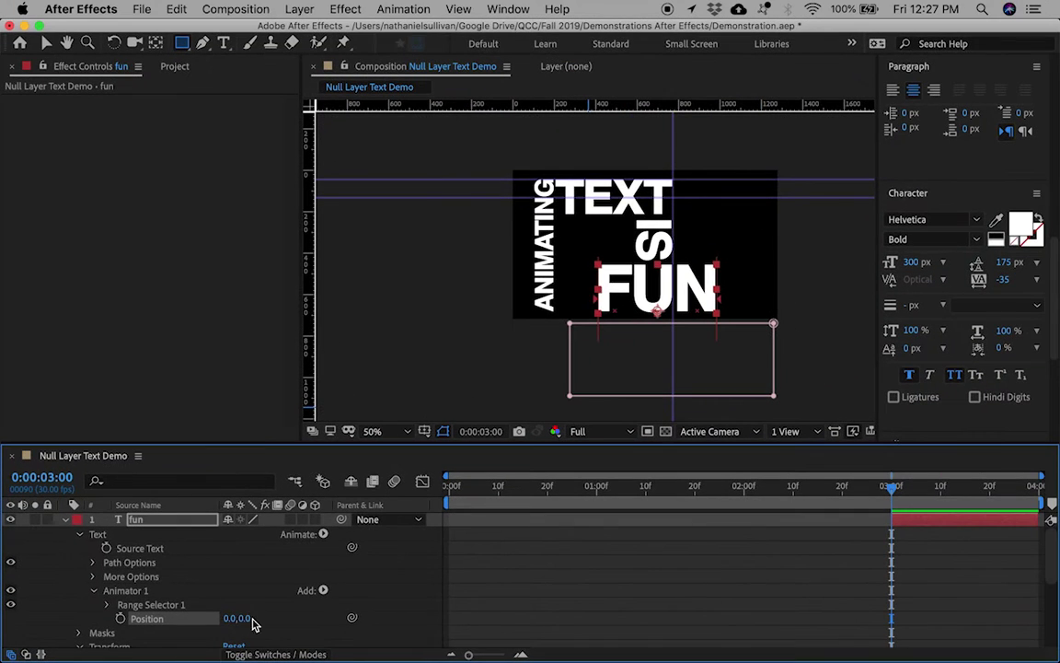
left_click_drag(241, 619, 554, 587)
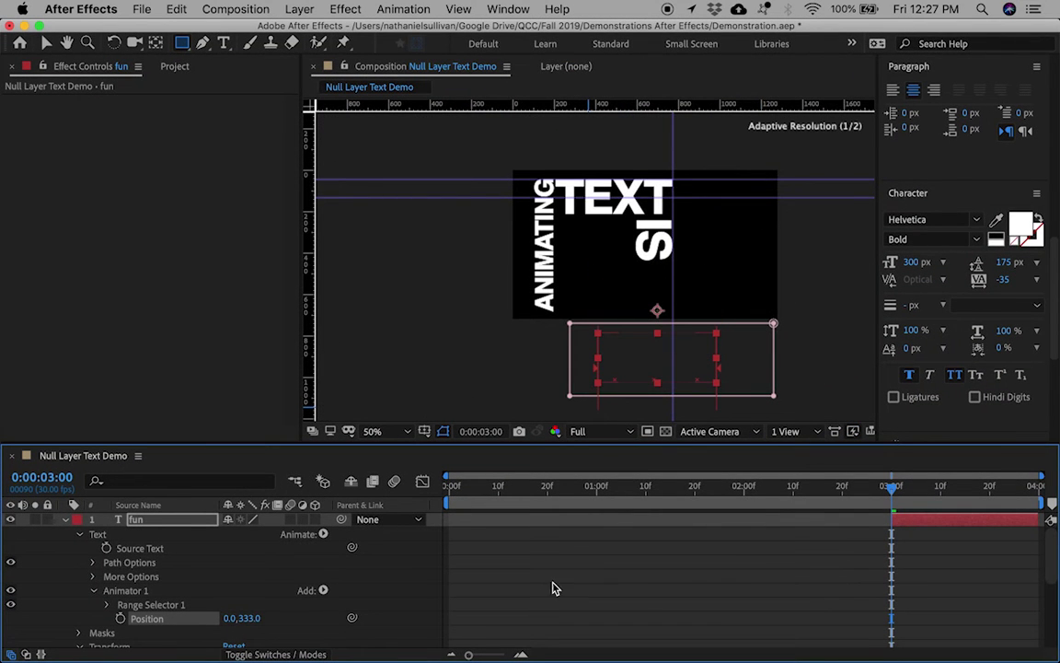
- Keyframe the fun layer's range selector Offset at 0:00:03:00 and set the selector's advanced Units to Index
left_click(108, 607)
left_click(134, 626)
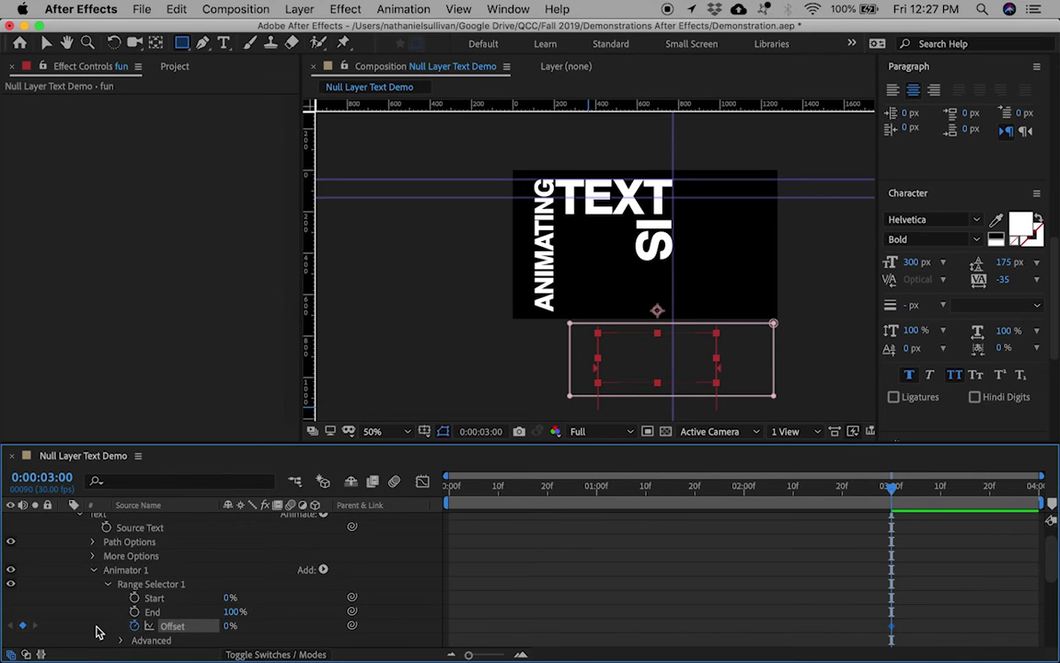
scroll(174, 623, "down", 2)
left_click(118, 599)
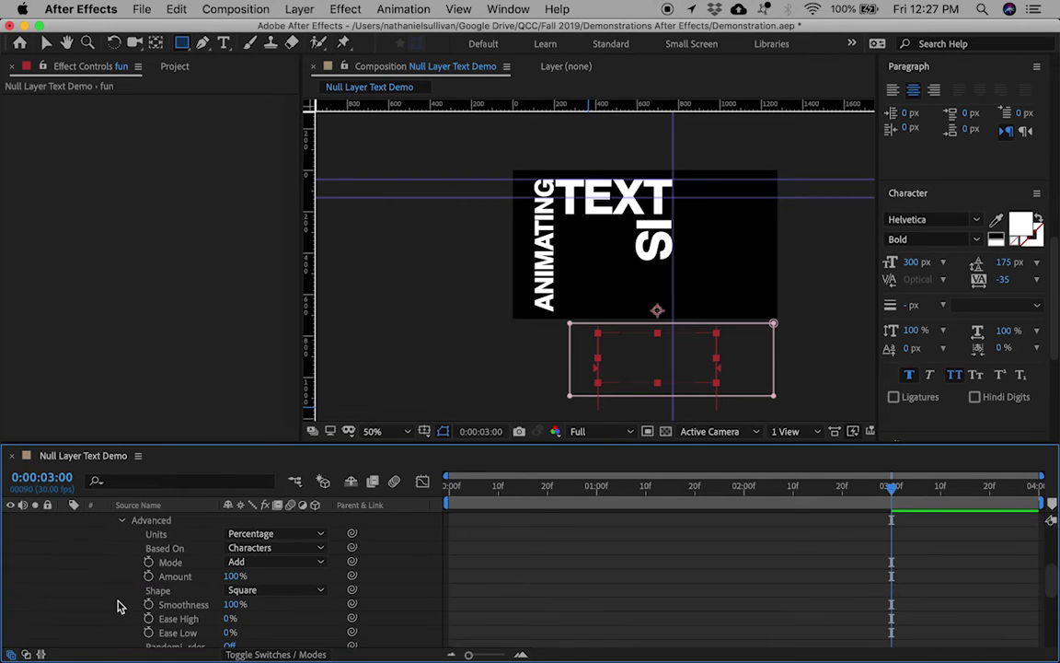
left_click(261, 535)
left_click(259, 567)
scroll(256, 568, "up", 3)
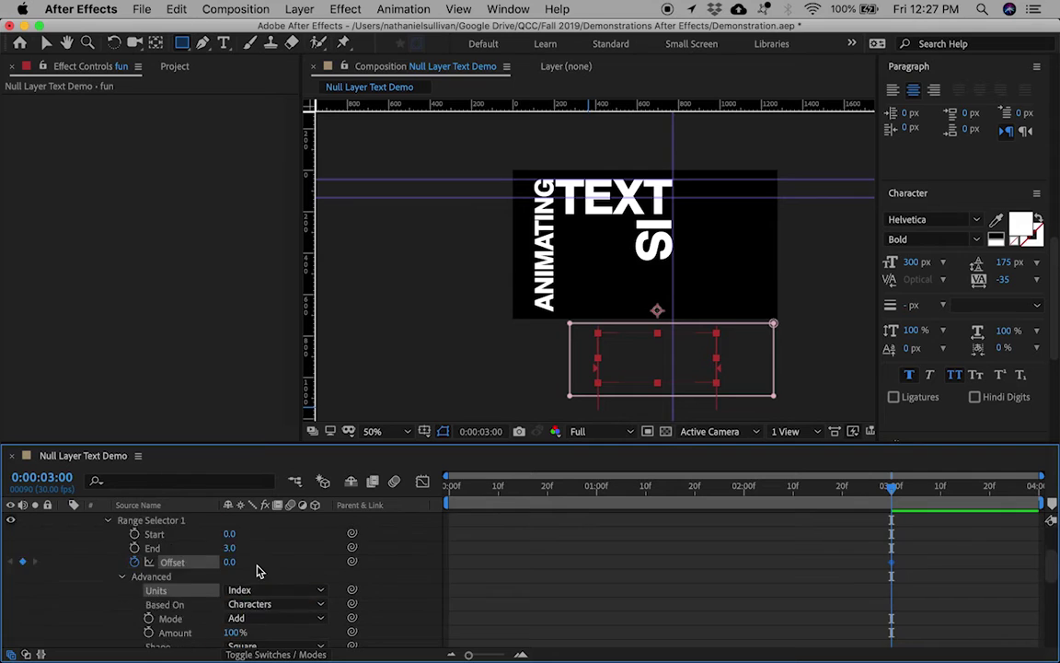
- Set the range selector's Offset to 3 at 0:00:03:09, select both Offset keyframes and preview the animation
left_click_drag(890, 491, 936, 495)
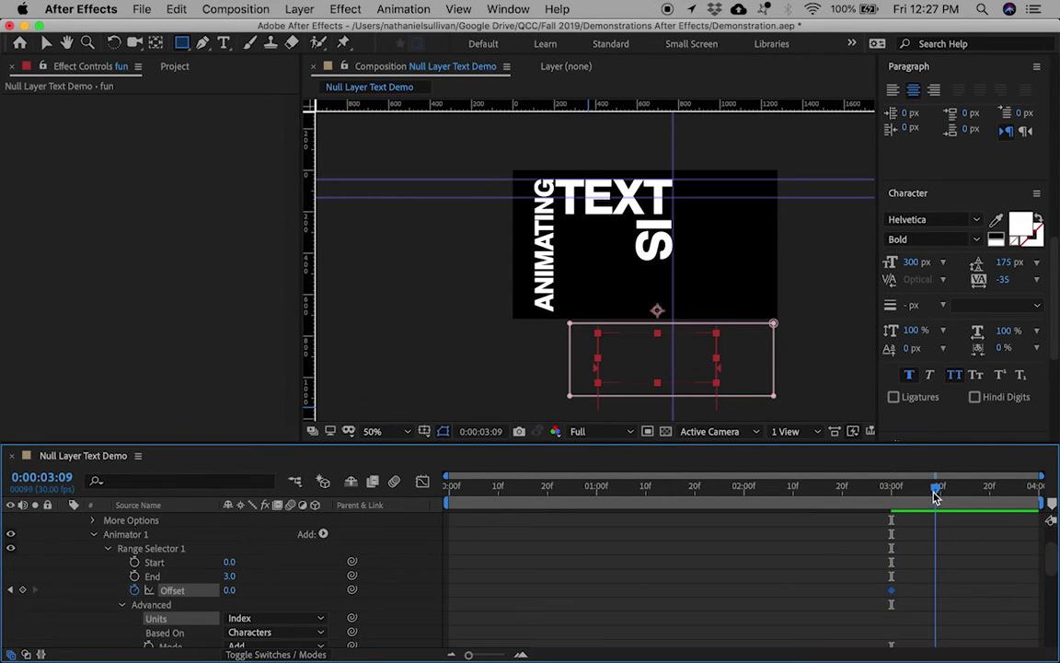
left_click(230, 590)
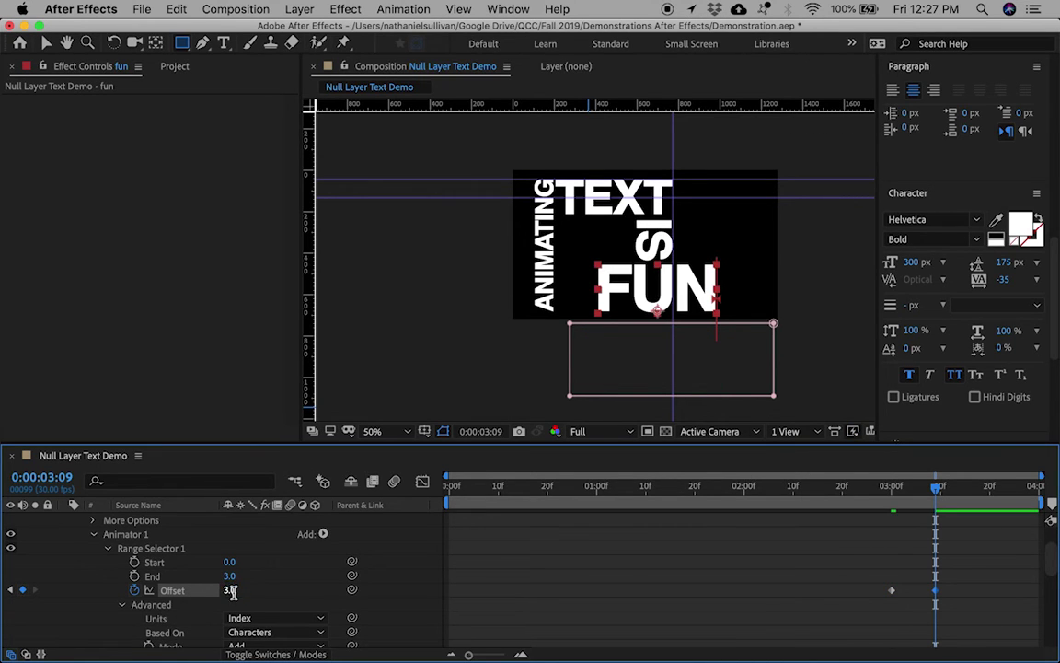
left_click(929, 491)
left_click_drag(930, 490, 952, 480)
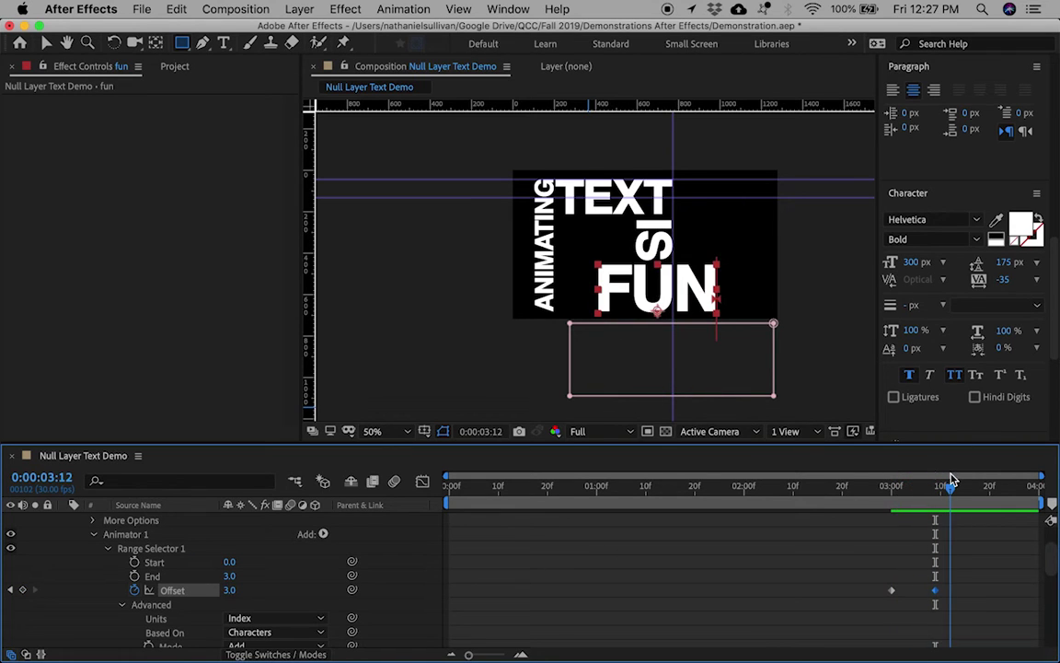
left_click_drag(870, 575, 926, 602)
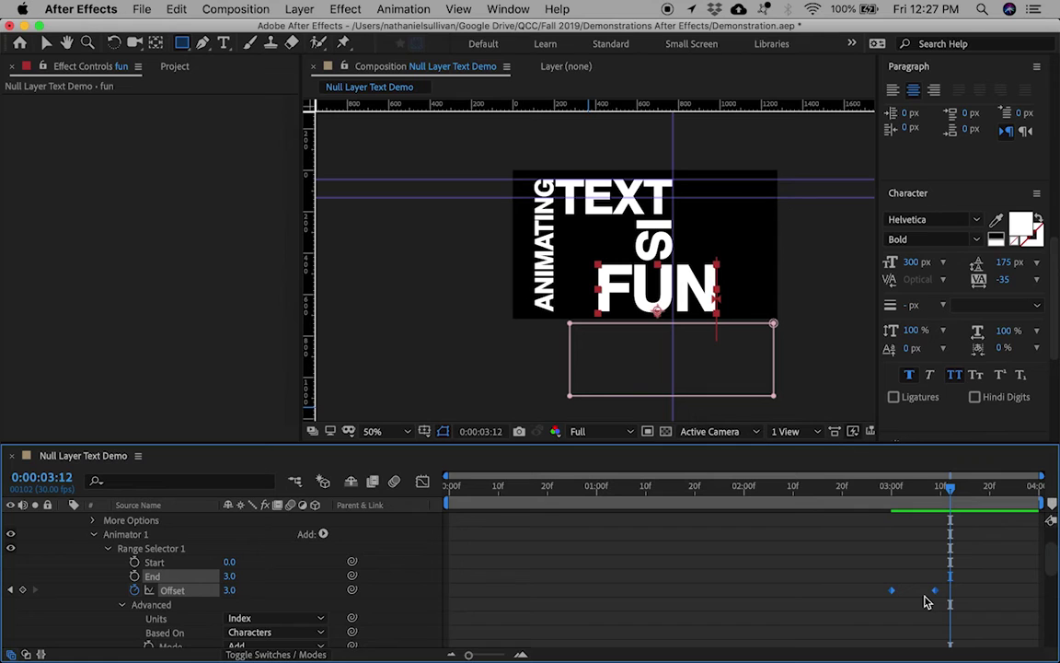
key("space")
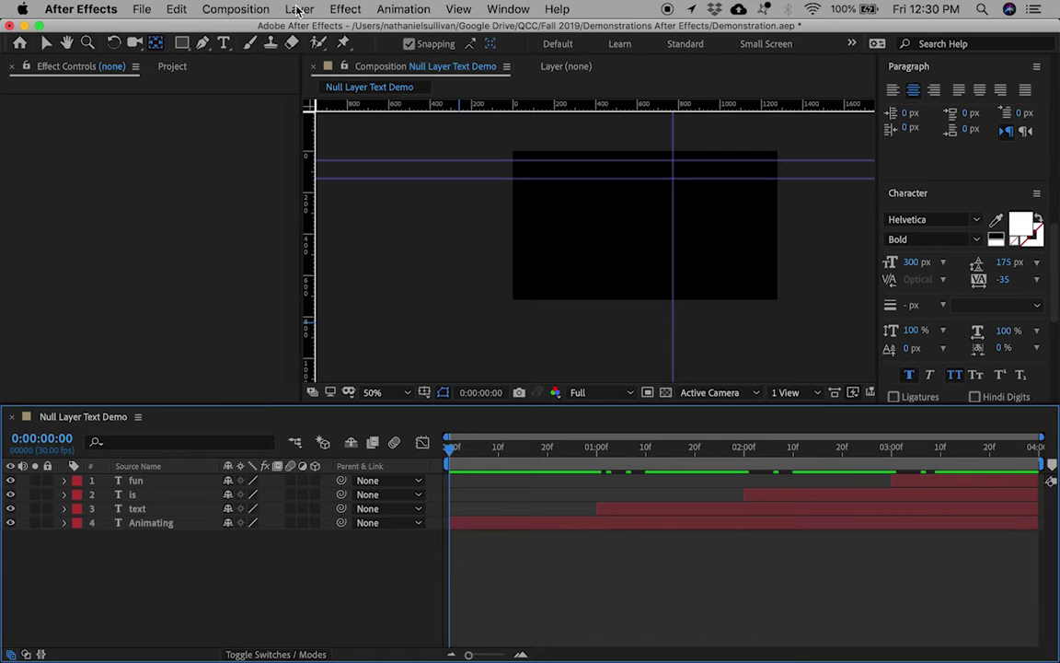
- Add a null object layer to the composition
left_click(300, 9)
mouse_move(318, 29)
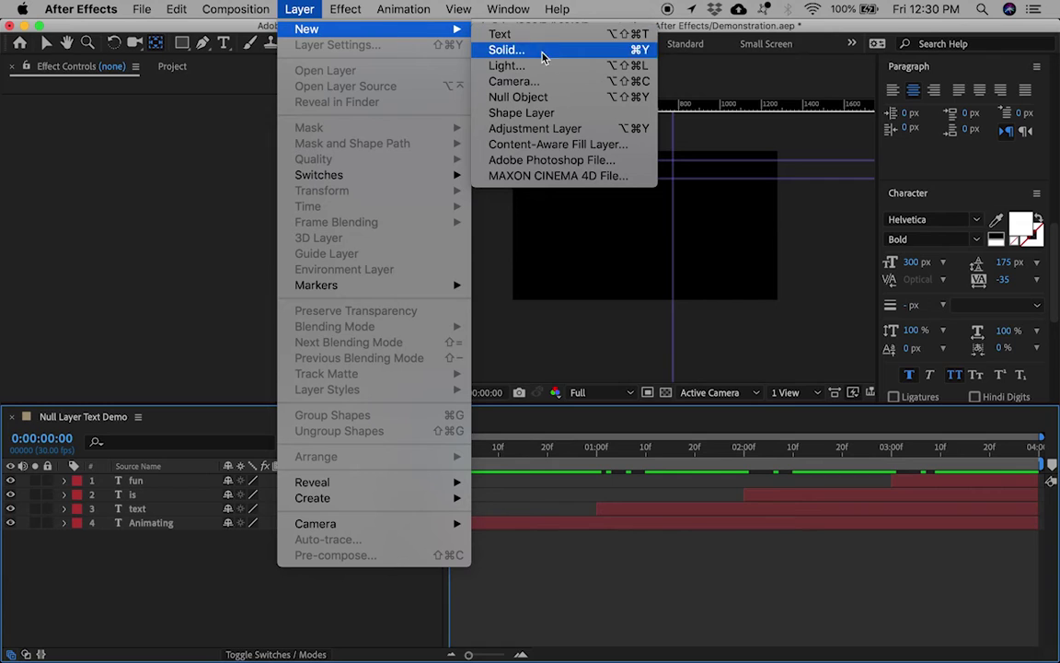
left_click(538, 96)
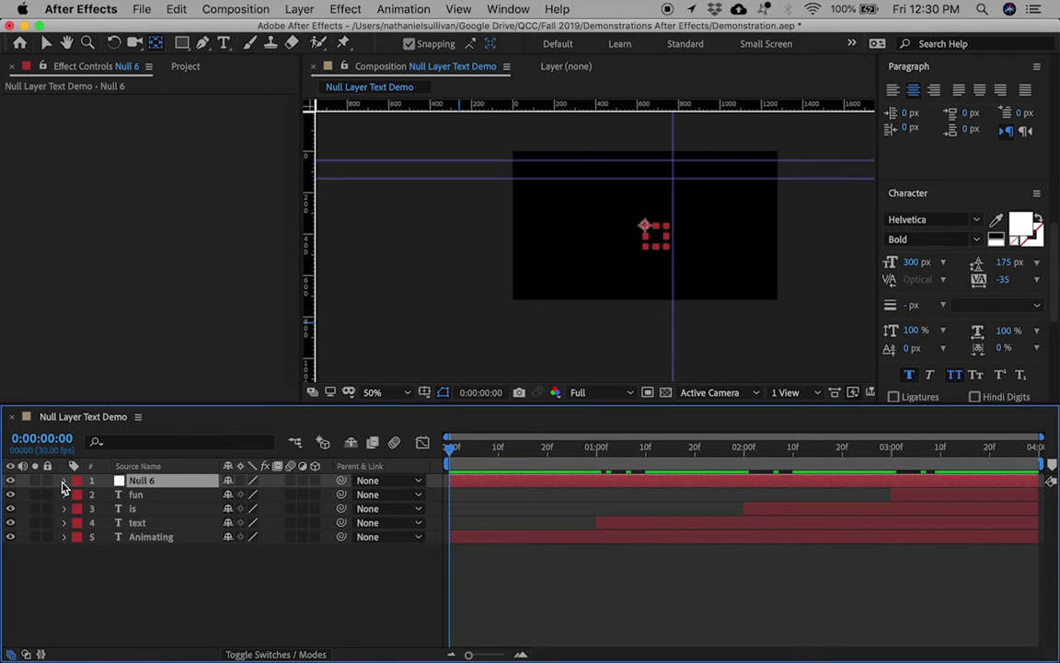
- Parent the fun, is, text and Animating layers to the null object
left_click_drag(62, 490, 281, 558)
left_click(383, 496)
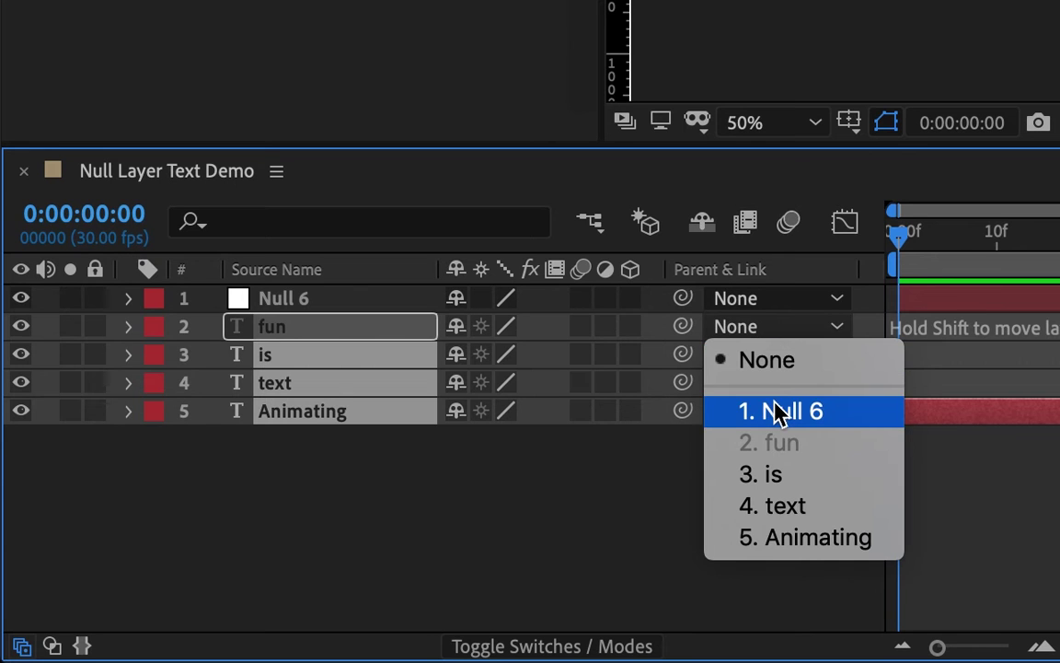
left_click(778, 411)
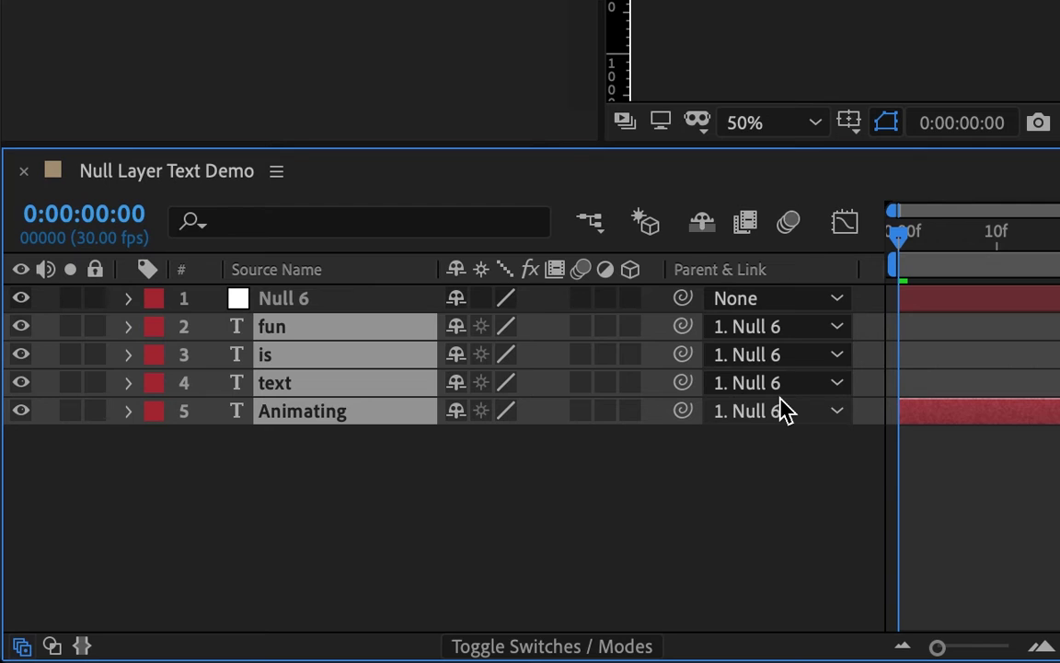
- Reveal the Animating layer's keyframes and set the current time to 0:00:00:18, at its second Offset keyframe
left_click(514, 555)
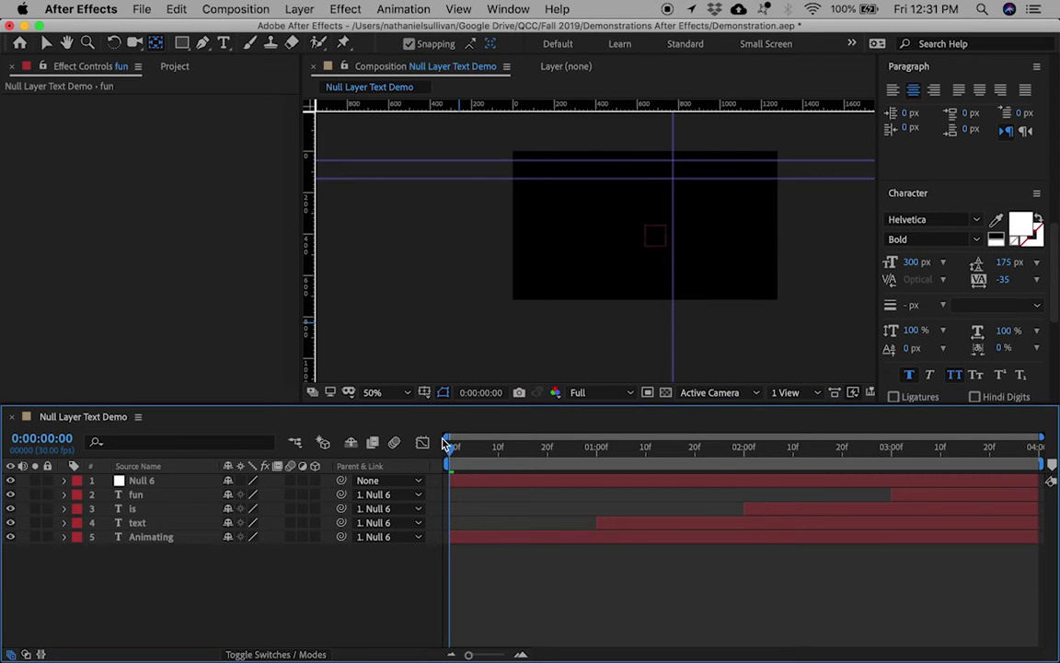
left_click_drag(446, 445, 538, 453)
left_click(171, 538)
key("u")
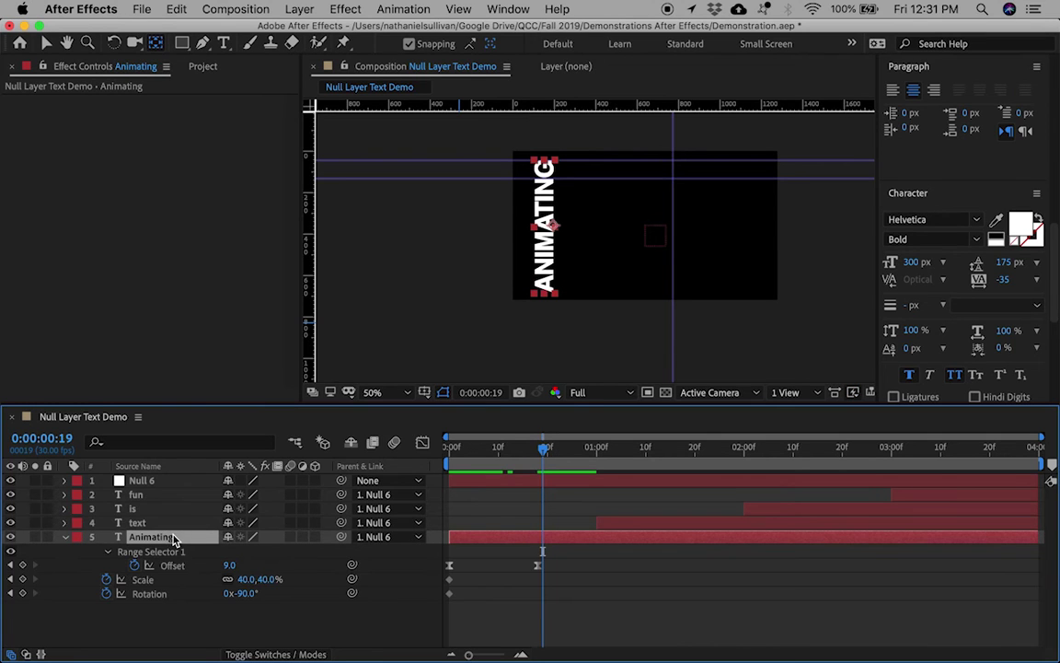
key("Page_Up")
- Move the null layer's anchor point onto the centre of the vertical word ANIMATING
left_click(118, 483)
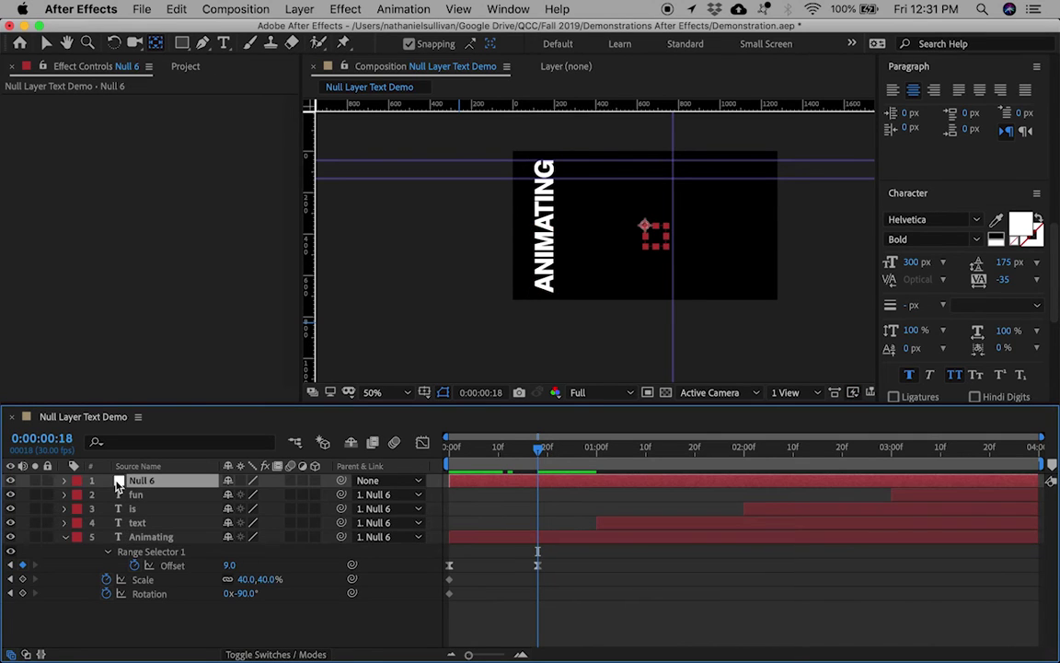
left_click(65, 480)
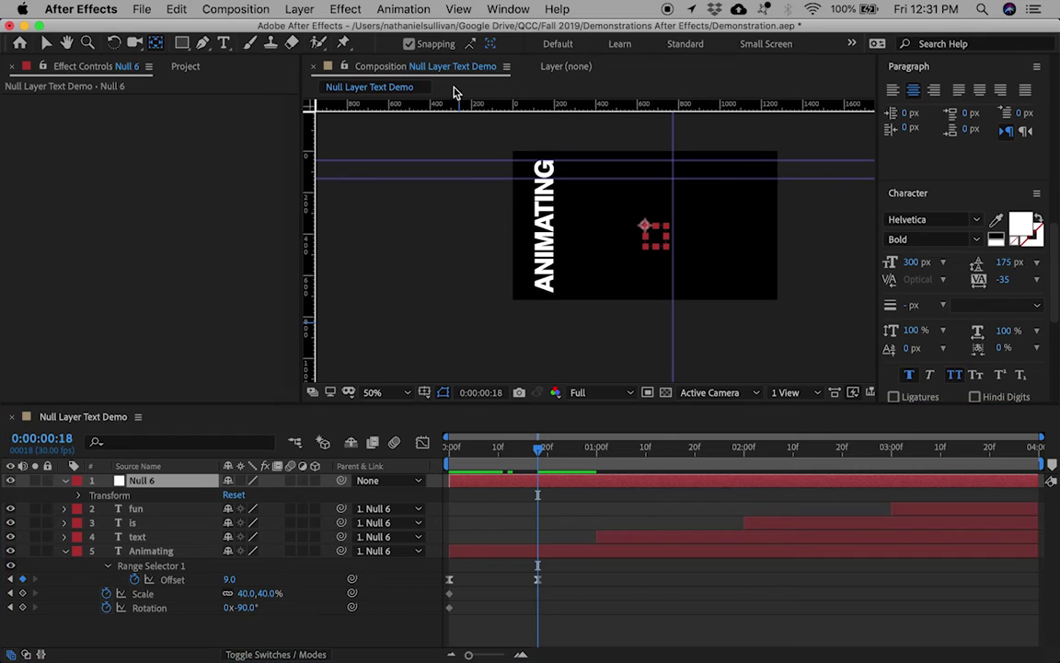
left_click_drag(645, 225, 544, 226)
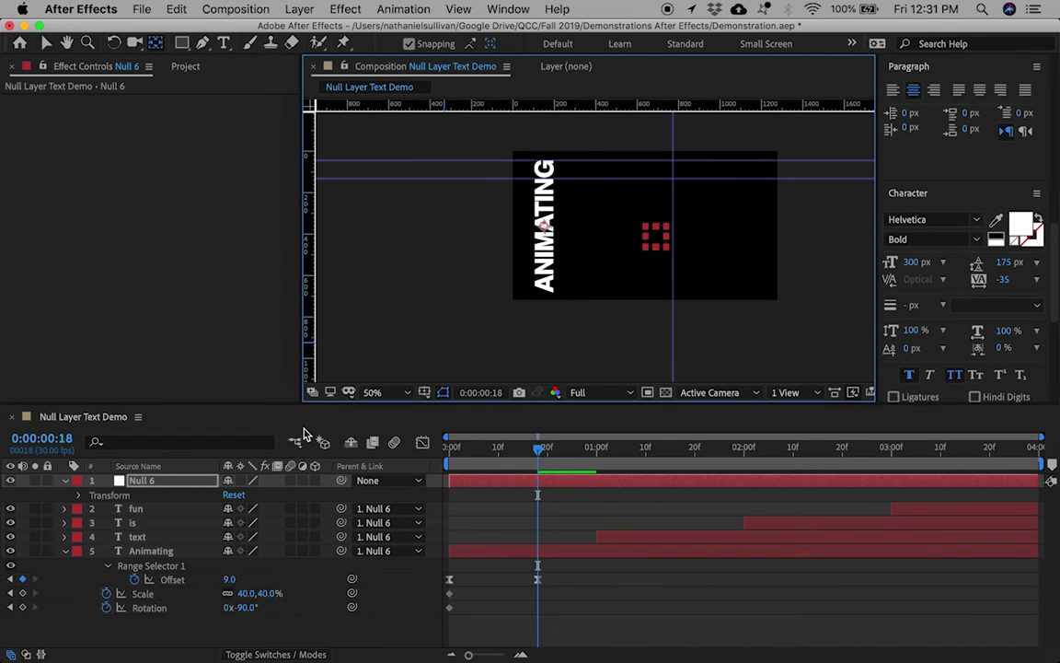
- Keyframe the null's Anchor Point, Position, Scale and Rotation at 0:00:00:18
left_click(77, 497)
mouse_move(234, 552)
left_mouse_down()
mouse_move(276, 551)
mouse_move(247, 554)
left_mouse_up()
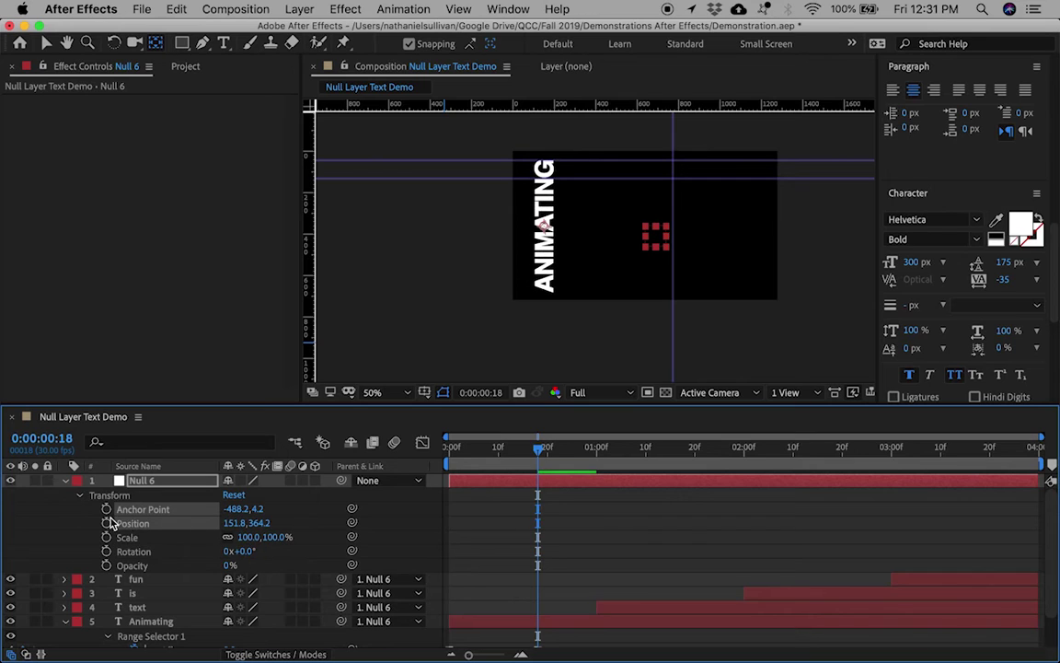
left_click_drag(106, 512, 107, 552)
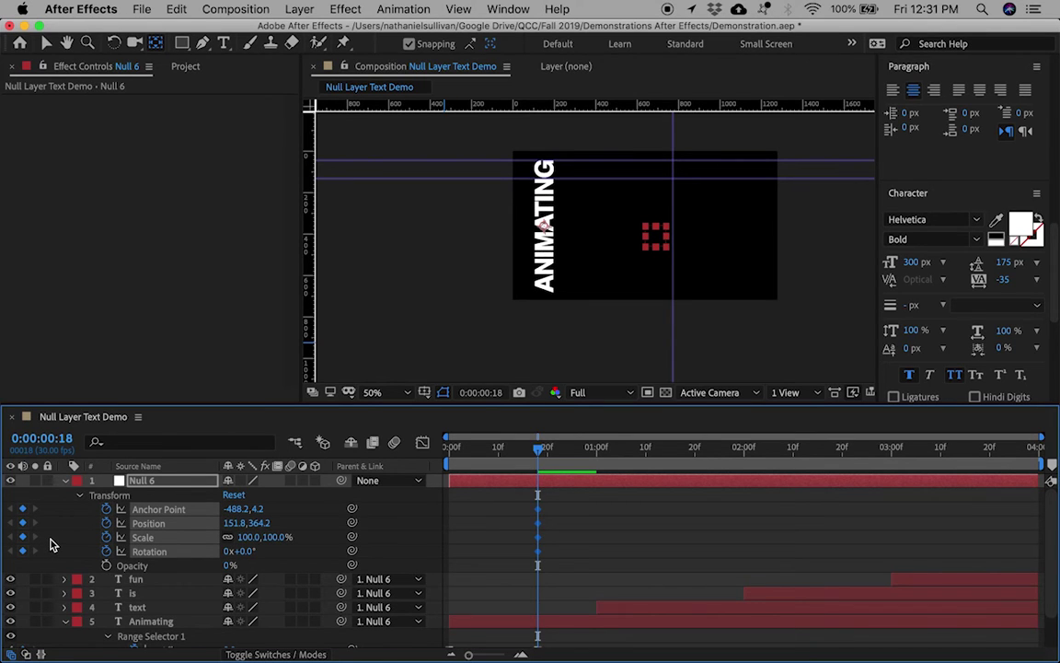
- At 0:00:00:04, set the null's Rotation to 90° and its Scale to 300%
left_click(448, 450)
left_click_drag(448, 455, 469, 467)
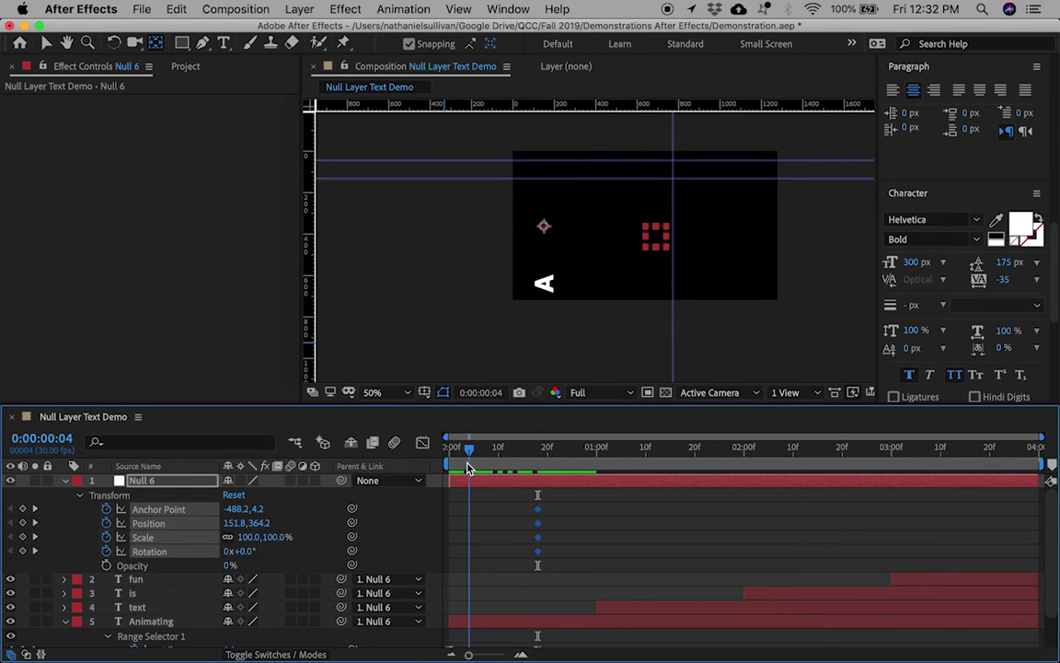
left_click(244, 551)
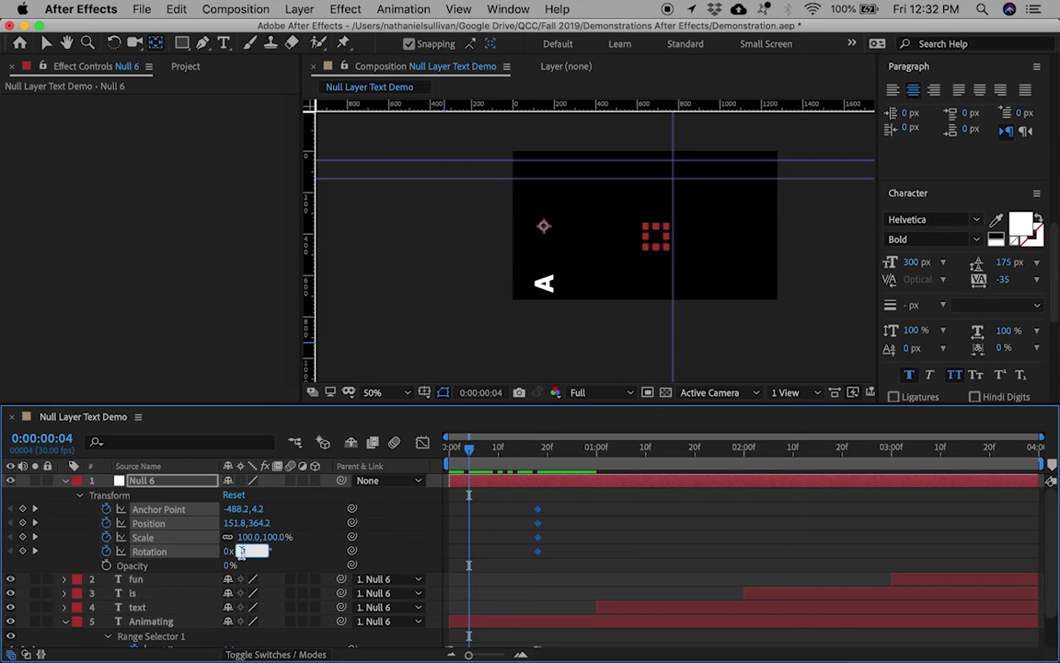
type("90")
key("Return")
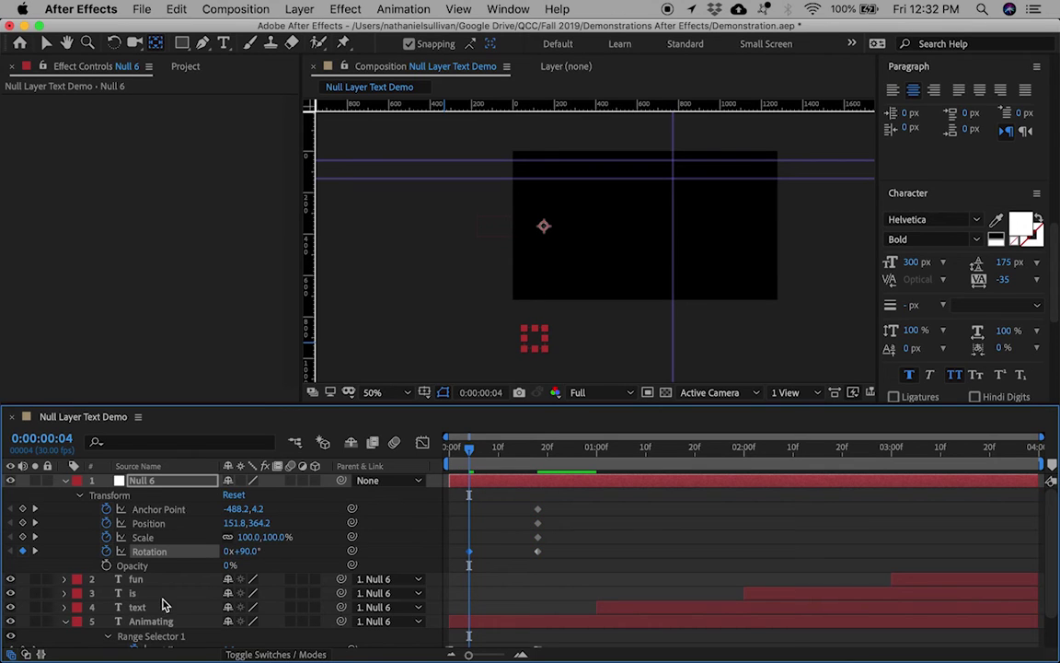
left_click(242, 538)
type("300")
key("Return")
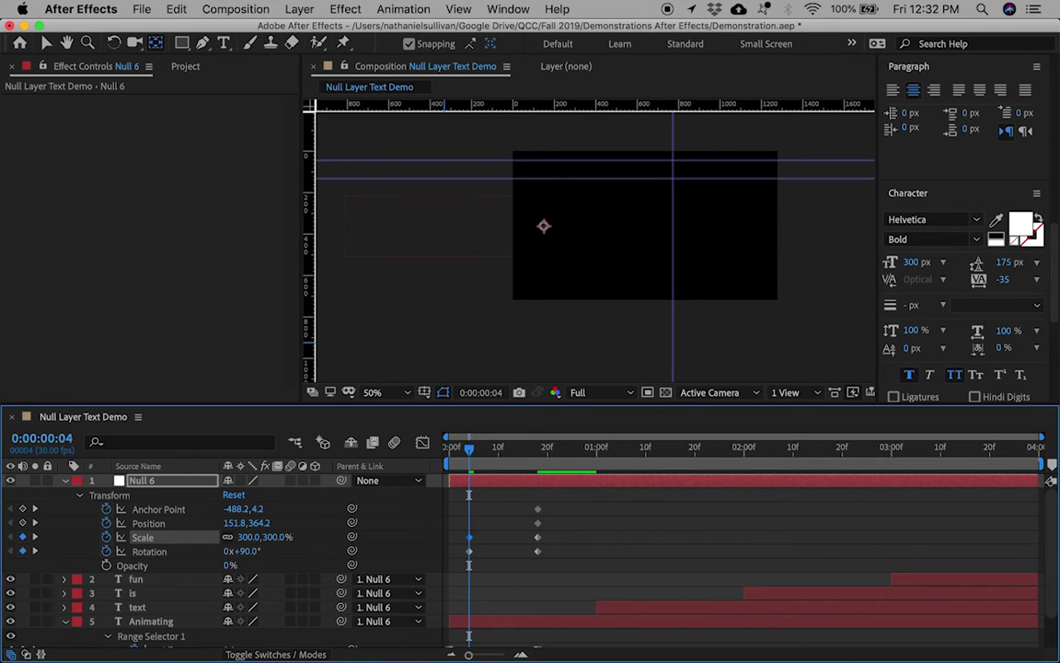
- Shift the null's starting Position horizontally toward the right side of the frame and place its Position, Scale and Rotation keyframes at 0:00:00:00
mouse_move(494, 446)
left_mouse_down()
mouse_move(473, 447)
mouse_move(475, 458)
left_mouse_up()
left_click_drag(238, 523, 378, 512)
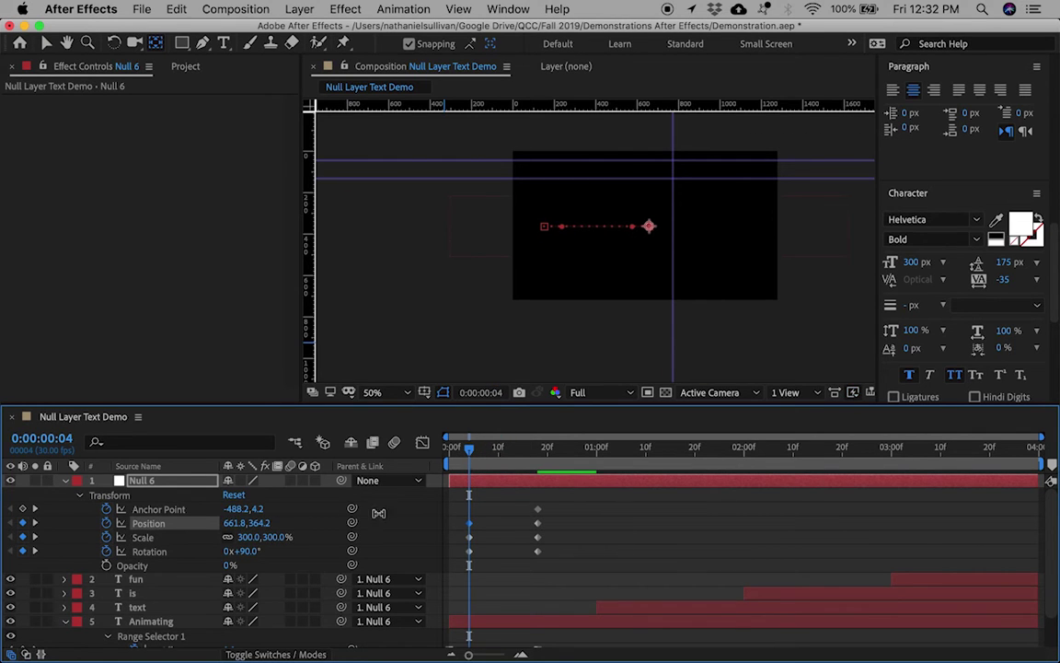
left_click_drag(271, 523, 450, 613)
mouse_move(469, 447)
left_mouse_down()
mouse_move(450, 460)
mouse_move(536, 462)
mouse_move(481, 465)
left_mouse_up()
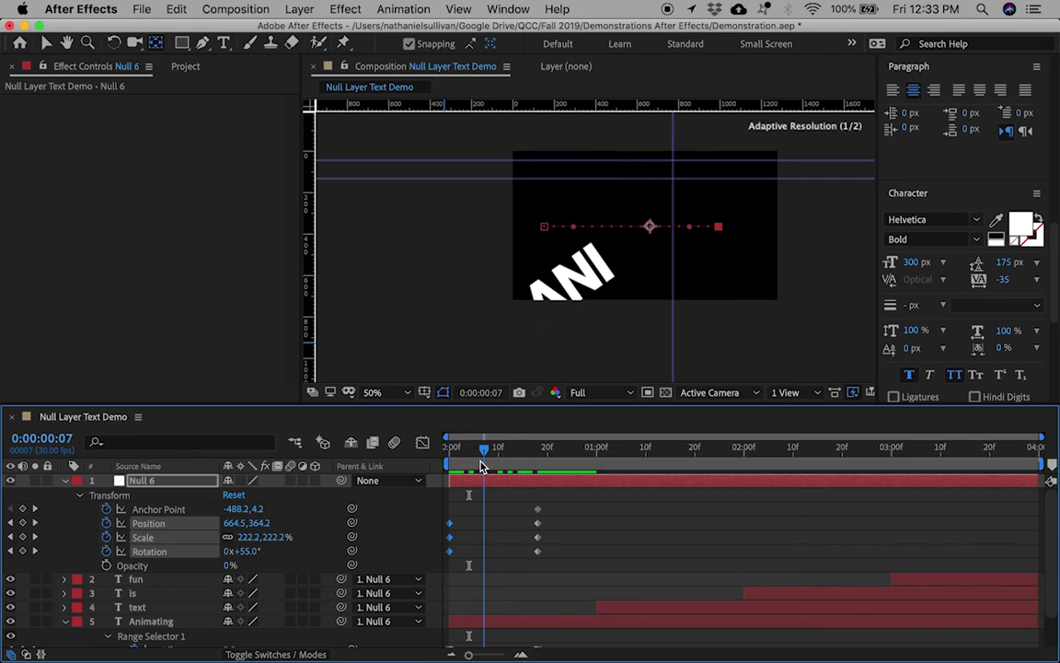
- Retime the null's first Rotation keyframe to 0:00:00:10 and its first Position and Scale keyframes to 0:00:00:03
left_click(449, 537)
left_click_drag(449, 550, 498, 552)
left_click_drag(484, 448, 465, 474)
left_click_drag(456, 549, 464, 524)
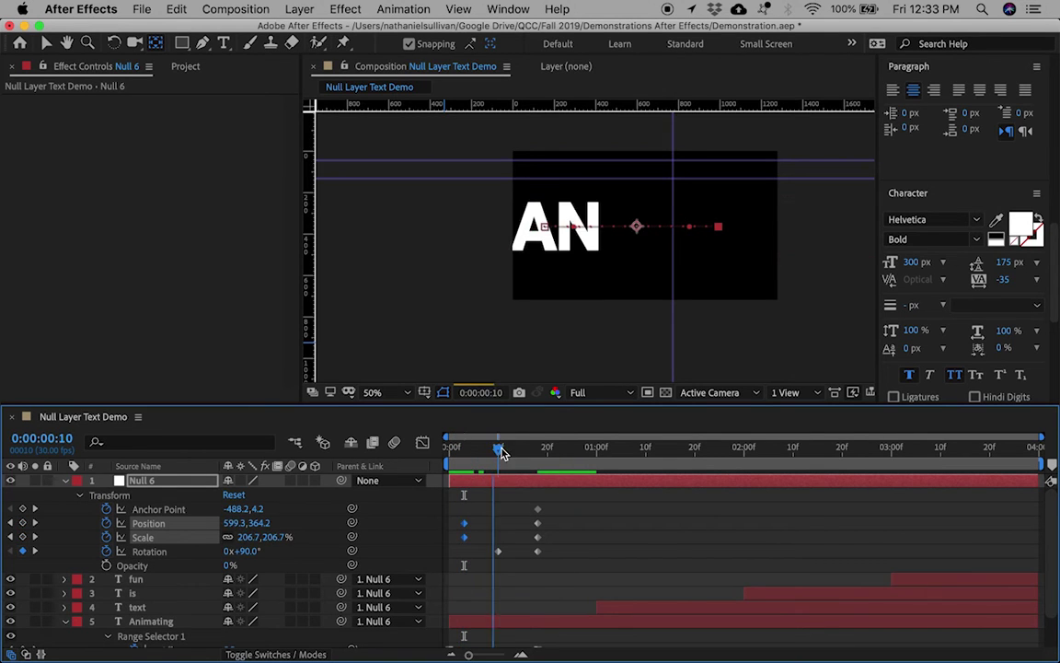
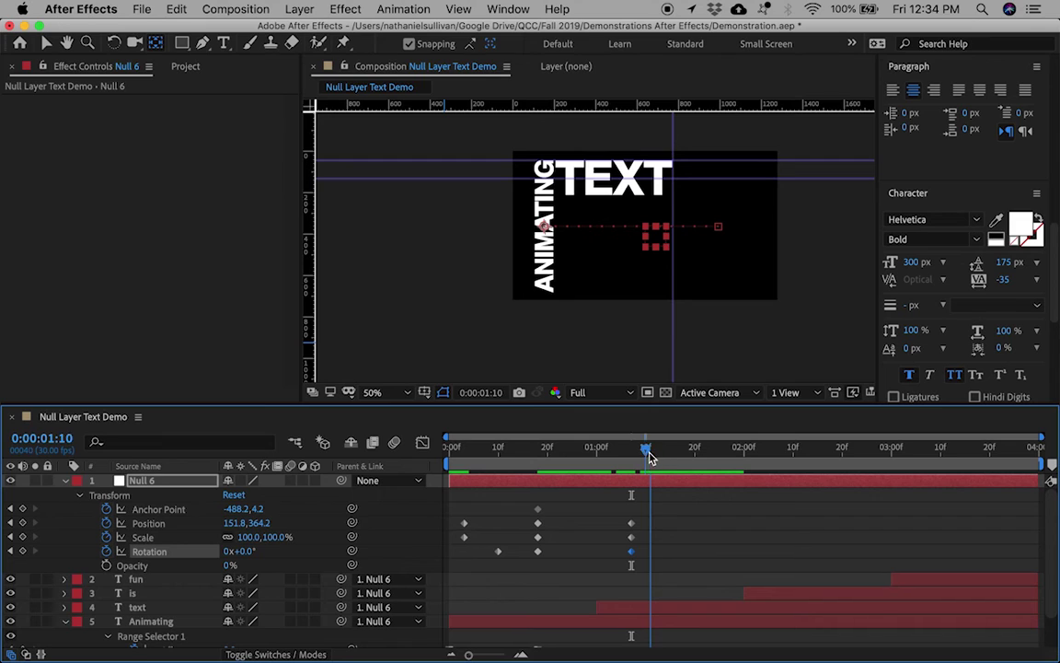
- At 0:00:01:15, set the null's Scale to 171% and its Position to 151.8, 595.2 to enlarge the word TEXT
left_click_drag(658, 459, 667, 460)
left_click(677, 449)
left_click_drag(244, 538, 434, 541)
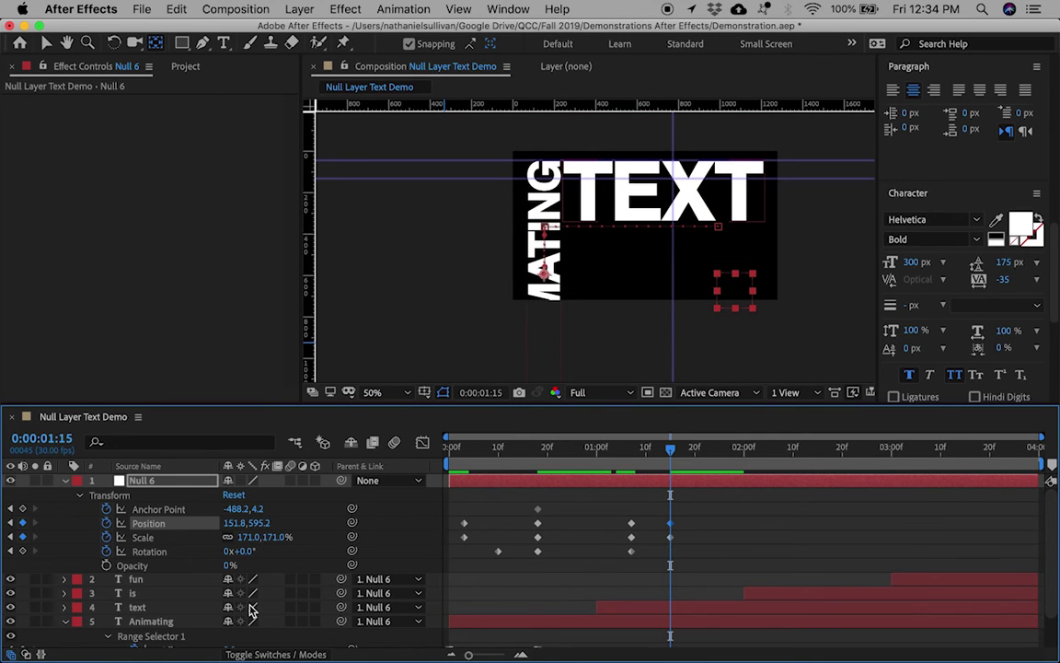
- Add Position, Scale and Rotation hold keyframes to the null at 0:00:02:08 with their current values
left_click_drag(674, 450, 784, 455)
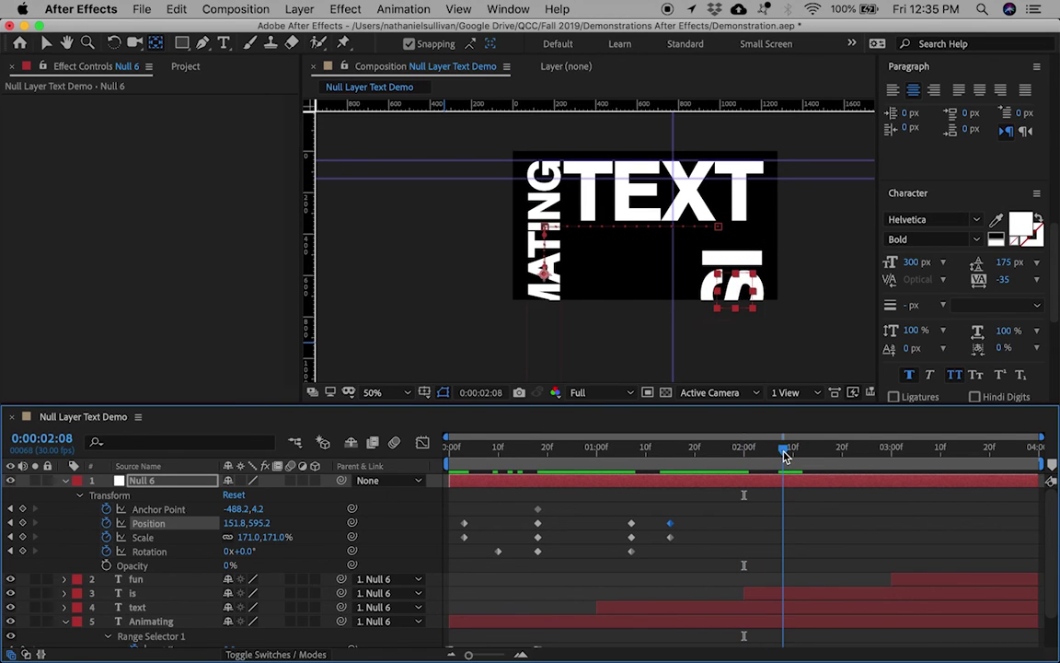
left_click(23, 522)
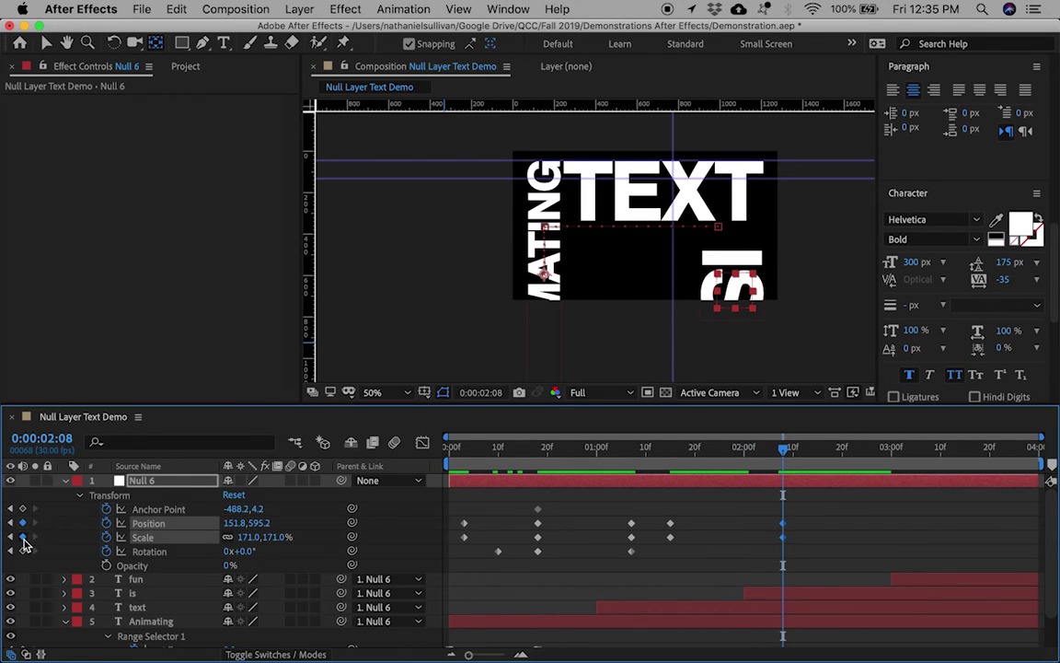
left_click(23, 536)
left_click(23, 550)
- At 0:00:02:15, set the null's Rotation to -90° and scale the text down
left_click_drag(777, 451, 794, 455)
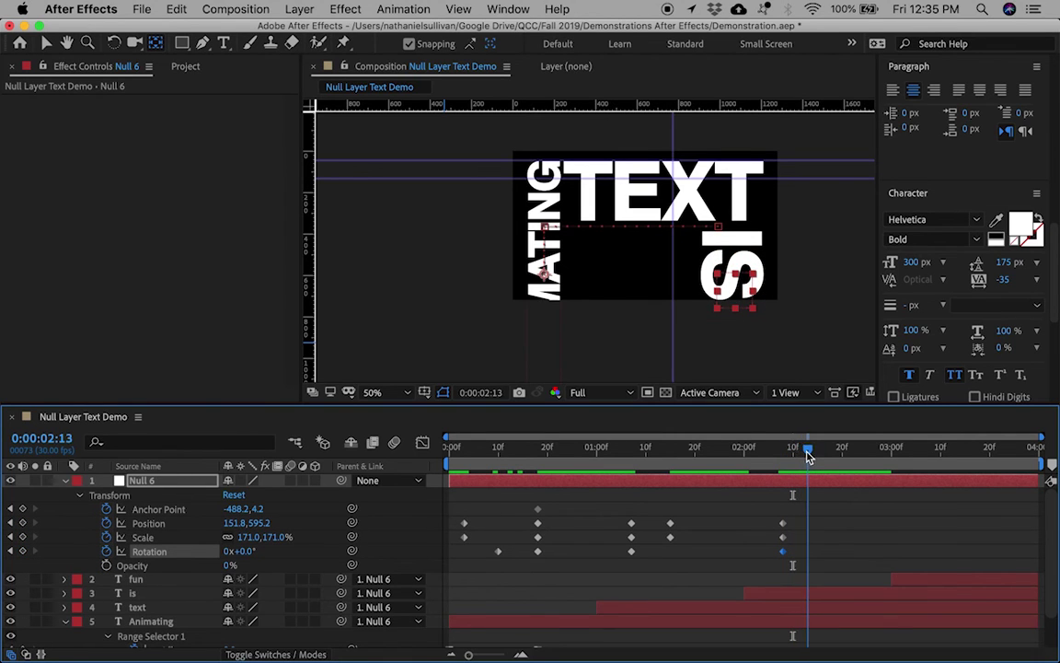
left_click_drag(263, 551, 165, 550)
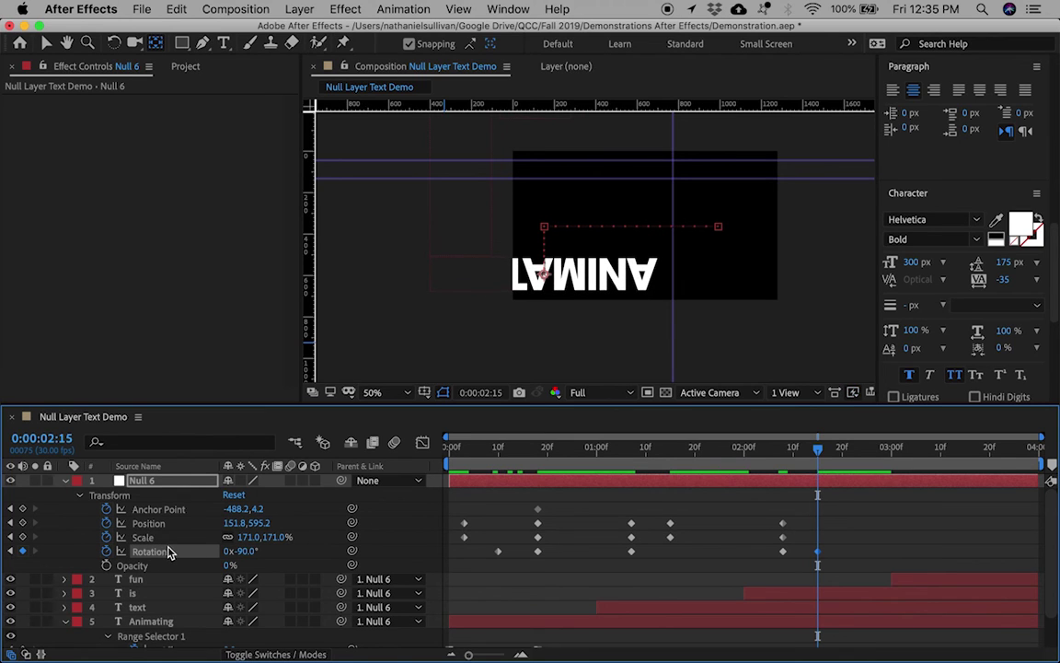
left_click_drag(249, 537, 160, 537)
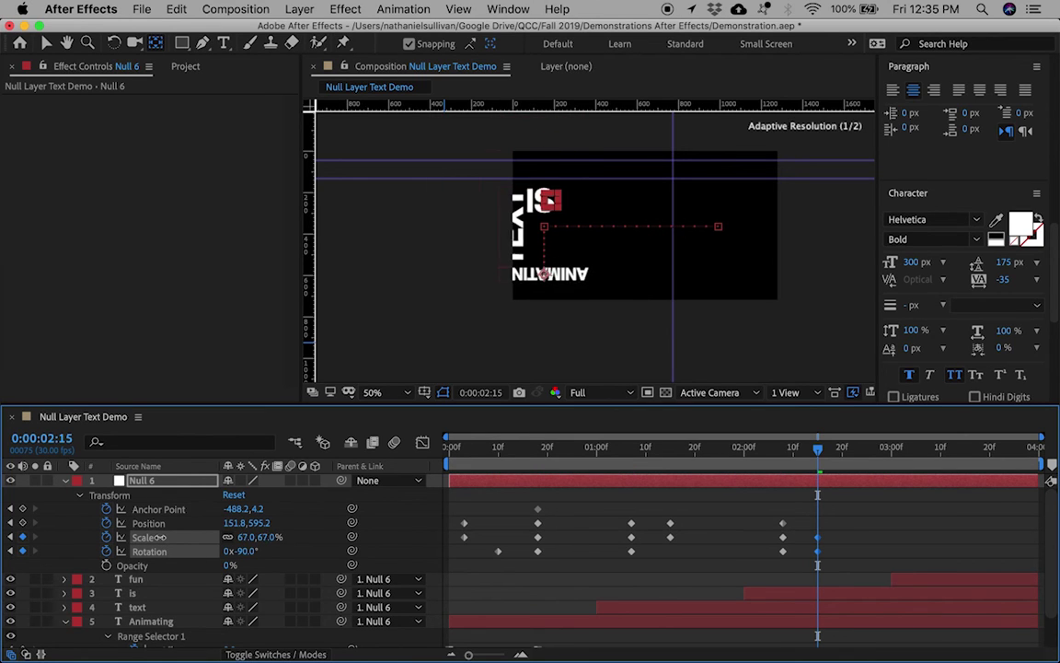
- Set the null's Scale to 100% and its Position to 703.8, 752.2 at 0:00:02:15 so the word IS reads upright
left_click_drag(232, 527, 697, 515)
left_click_drag(232, 536, 267, 524)
type("100")
key("Return")
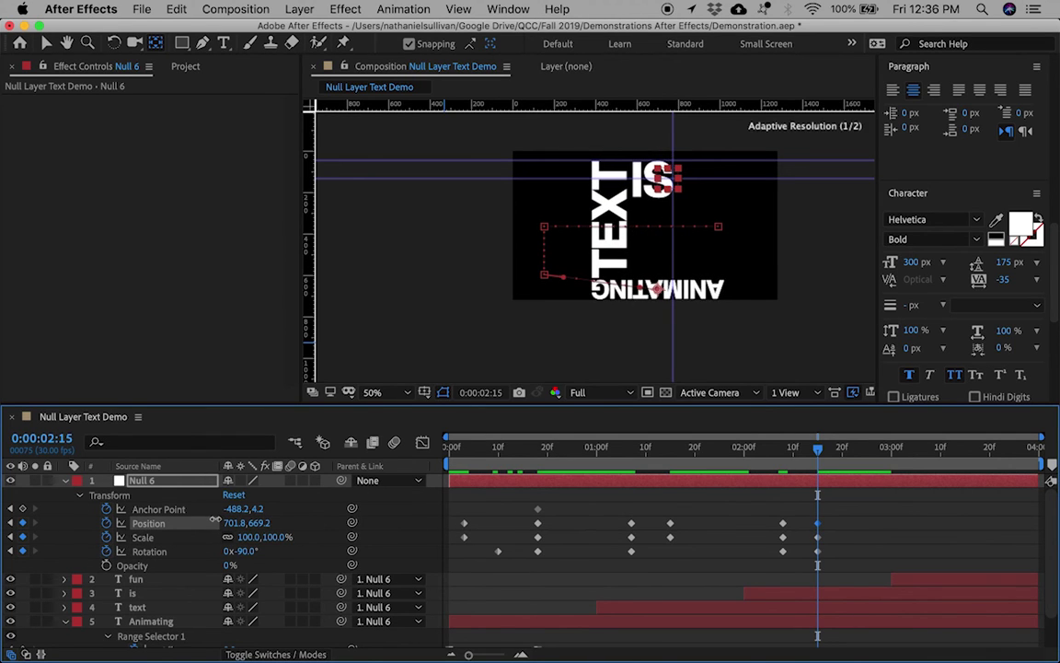
scroll(598, 248, "up", 3)
- Add Position, Scale and Rotation keyframes with the current values to the null at 0:00:03:00
left_click_drag(817, 451, 894, 457)
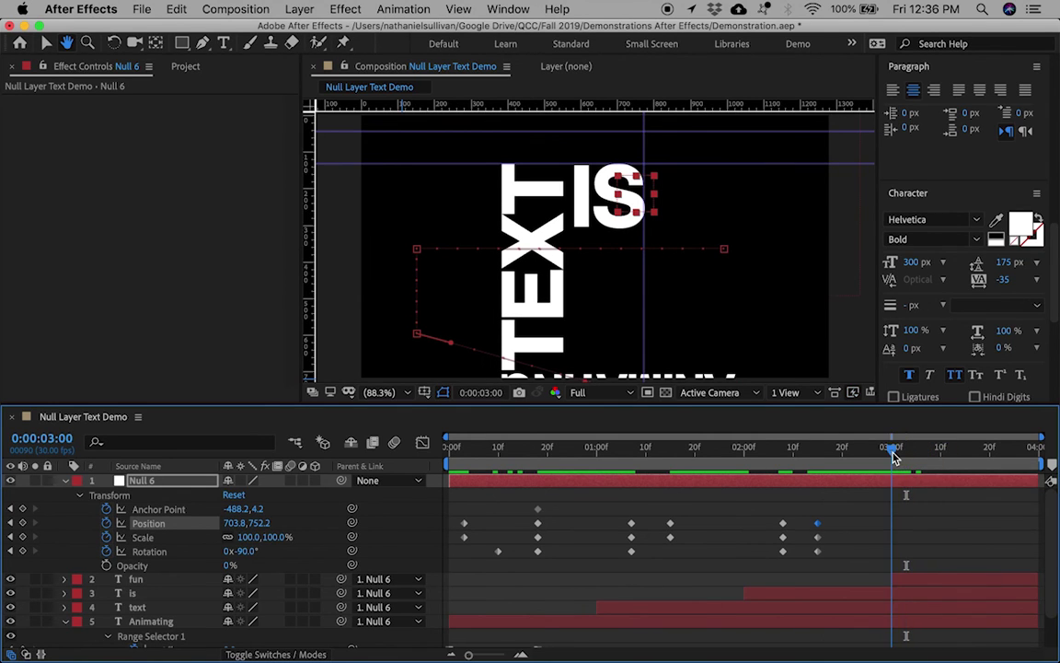
left_click(23, 522)
left_click(23, 537)
left_click(23, 551)
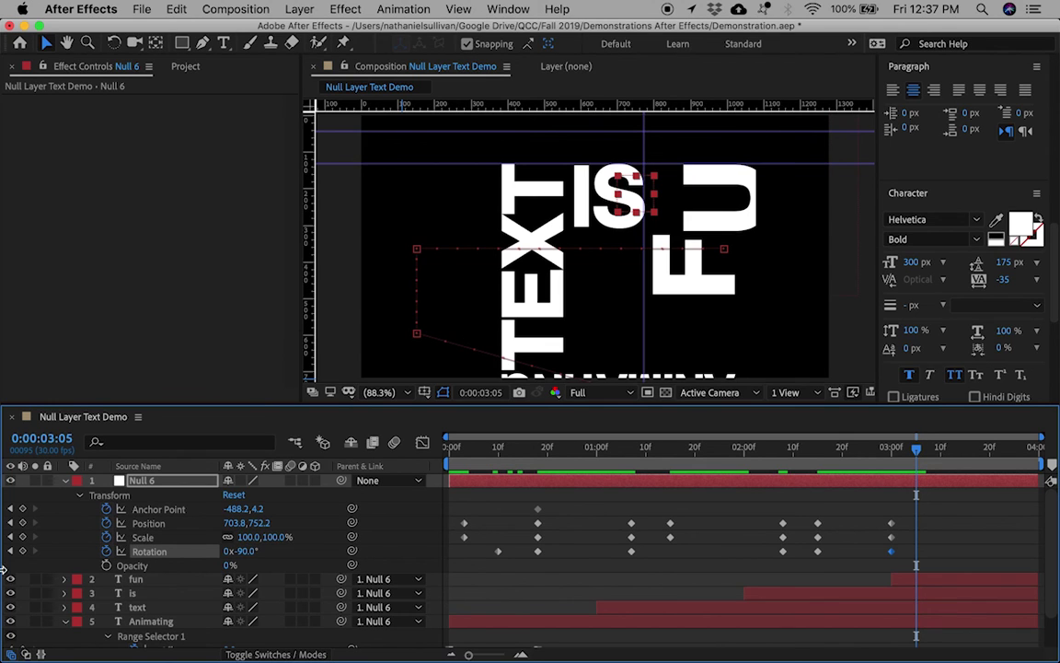
- At 0:00:03:05, set the null's Rotation to 0° and its Position to 156.8, 326.2
type("0")
key("Return")
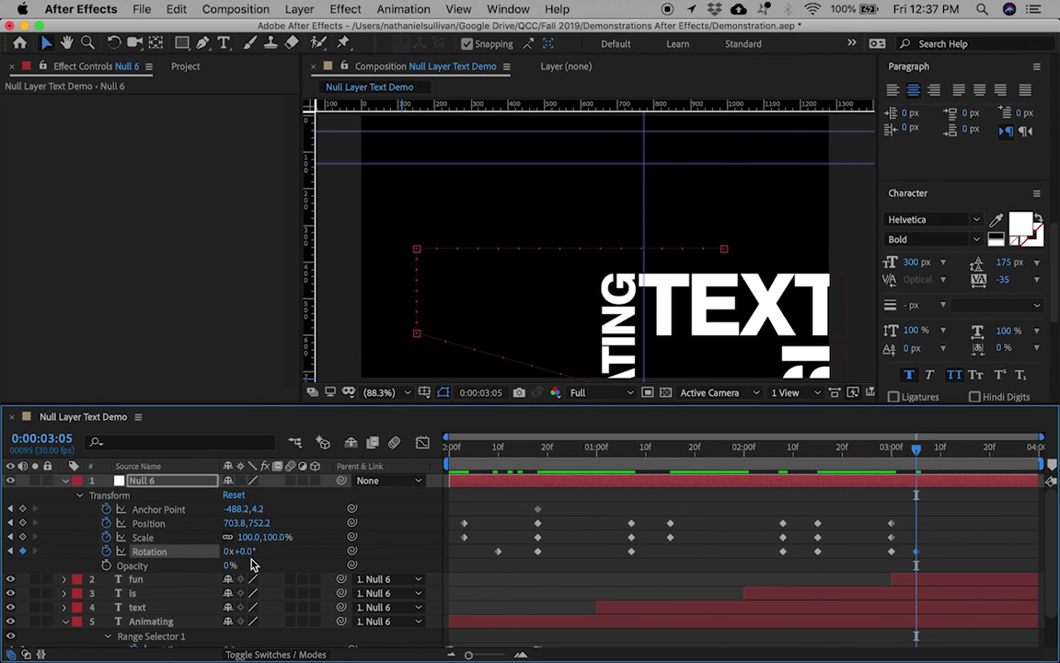
left_click_drag(235, 532, 170, 521)
left_click_drag(258, 523, 138, 515)
left_click(380, 392)
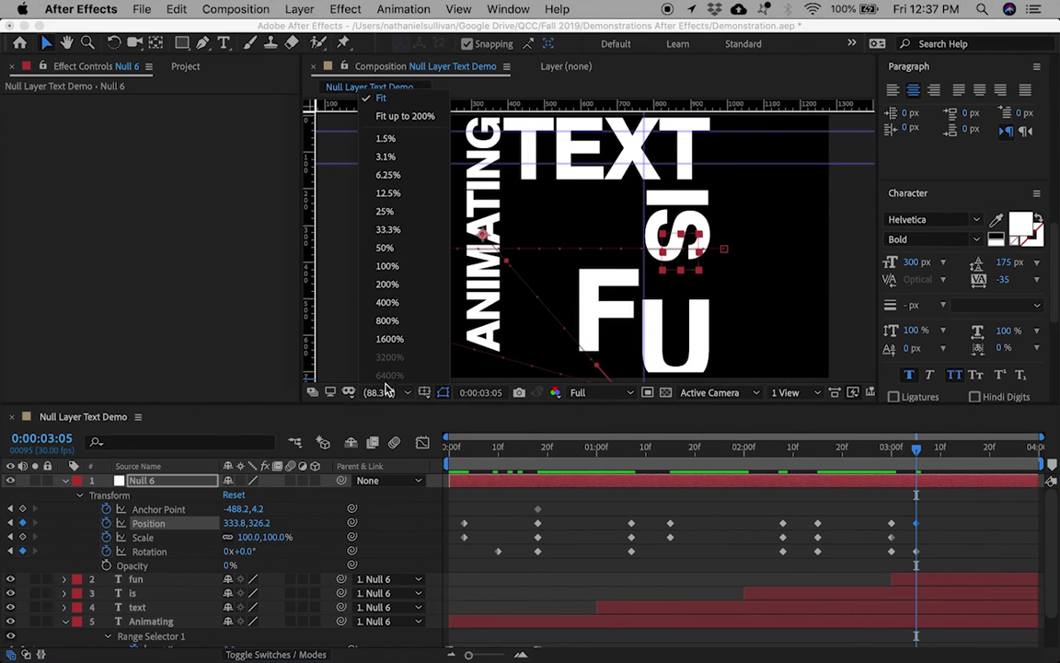
left_click(384, 248)
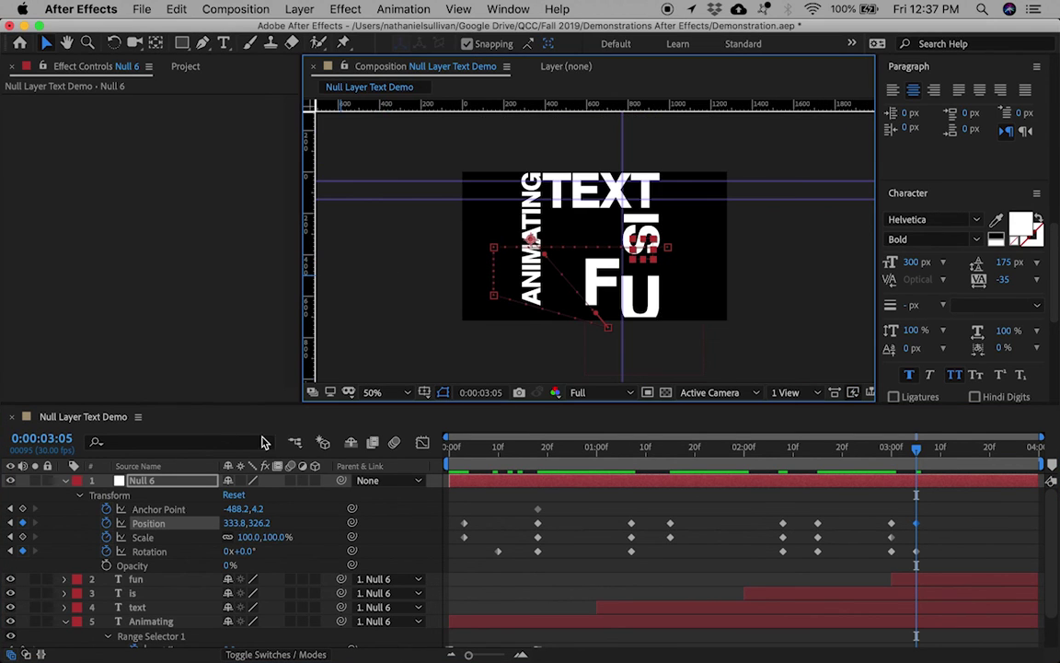
left_click_drag(230, 529, 97, 529)
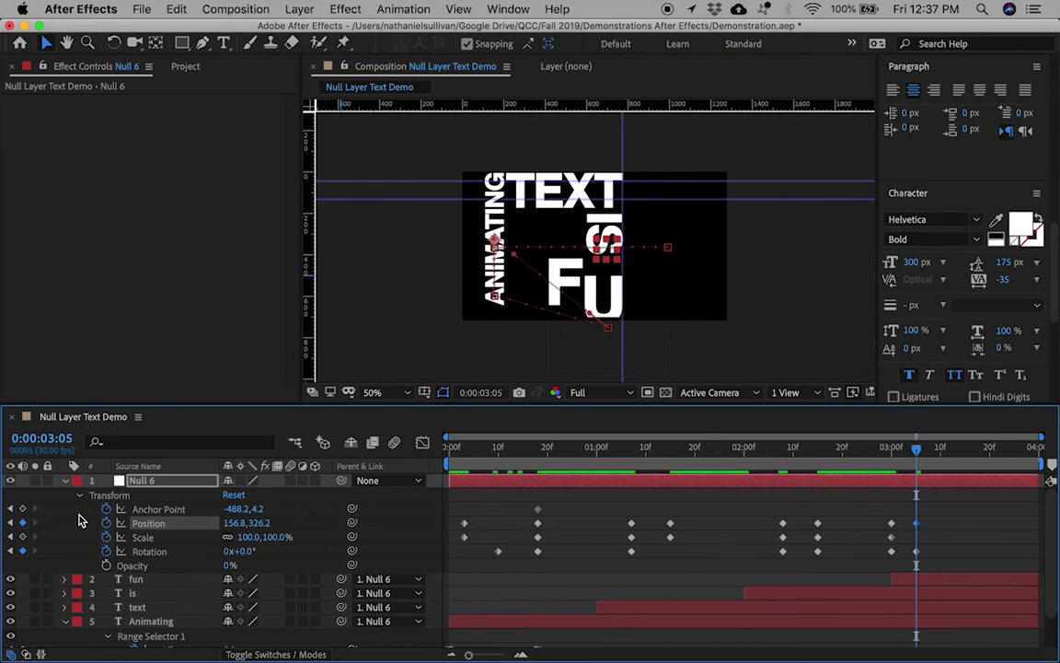